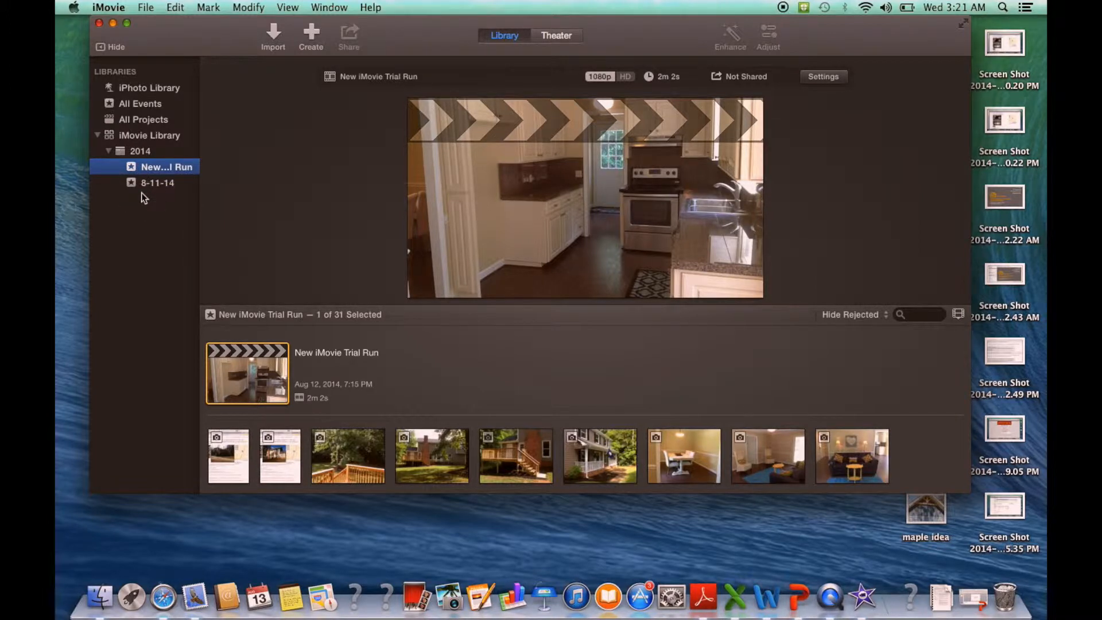
# Create a new event in the 2014 section of the iMovie Library and name it "Screencast iMovie"
pyautogui.rightClick(142, 193)
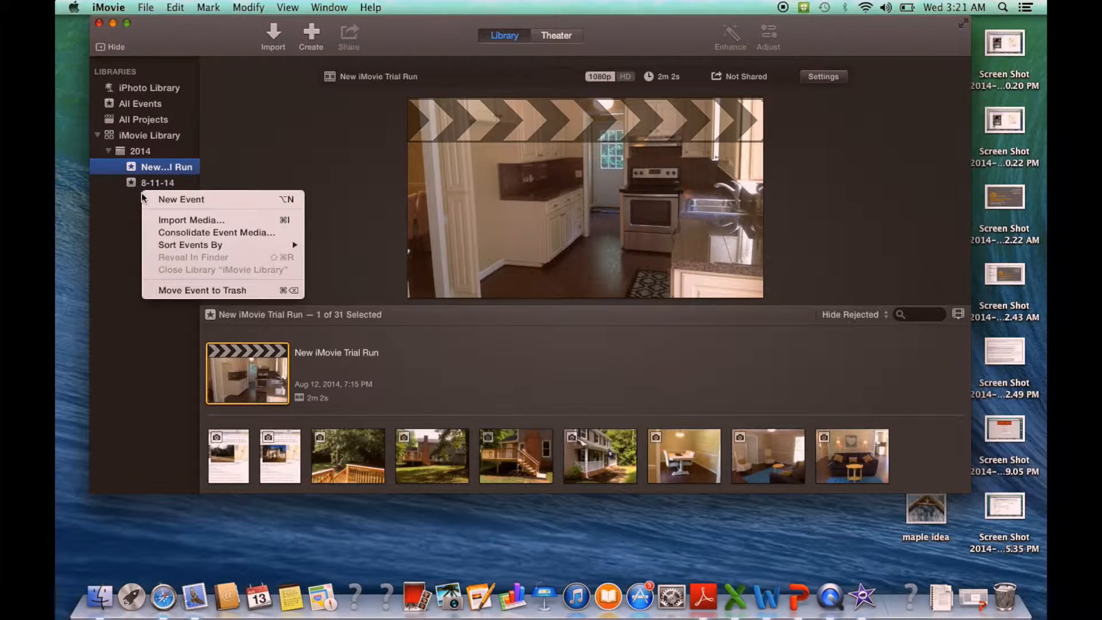
pyautogui.click(179, 205)
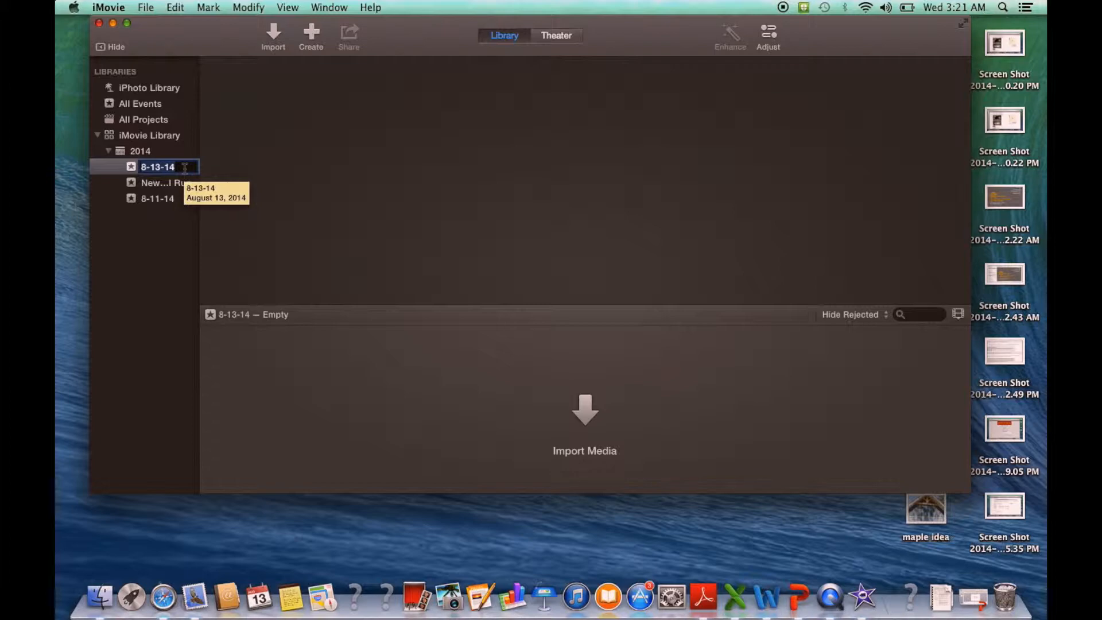
pyautogui.write('Screen')
pyautogui.write('cast i')
pyautogui.write('Movie')
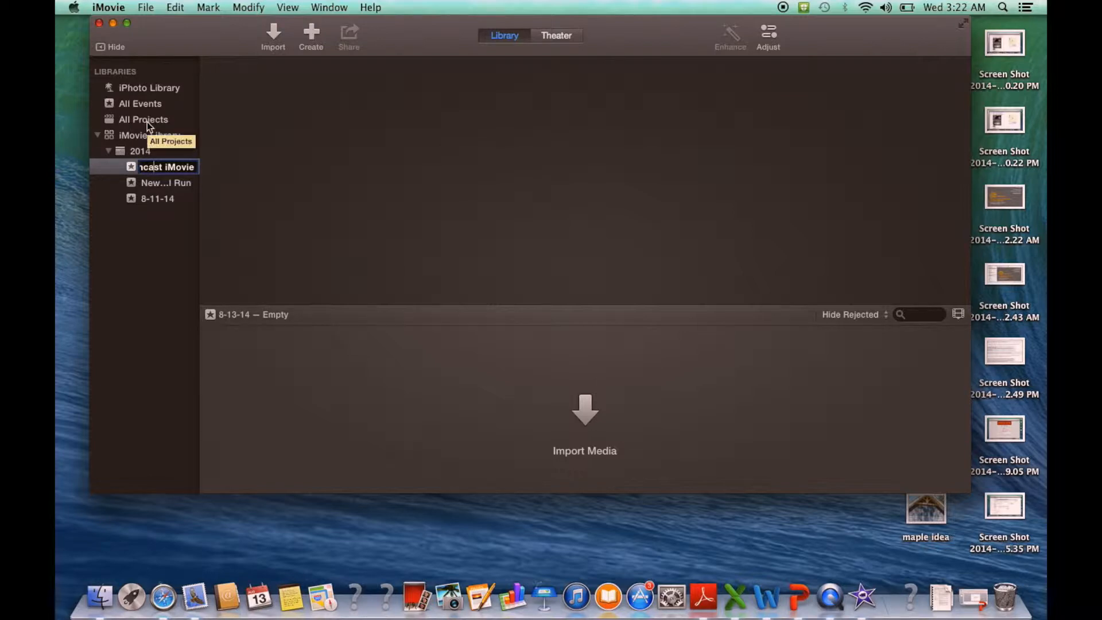
# Create a new movie with No Theme and store it in the Screencast iMovie event
pyautogui.click(140, 102)
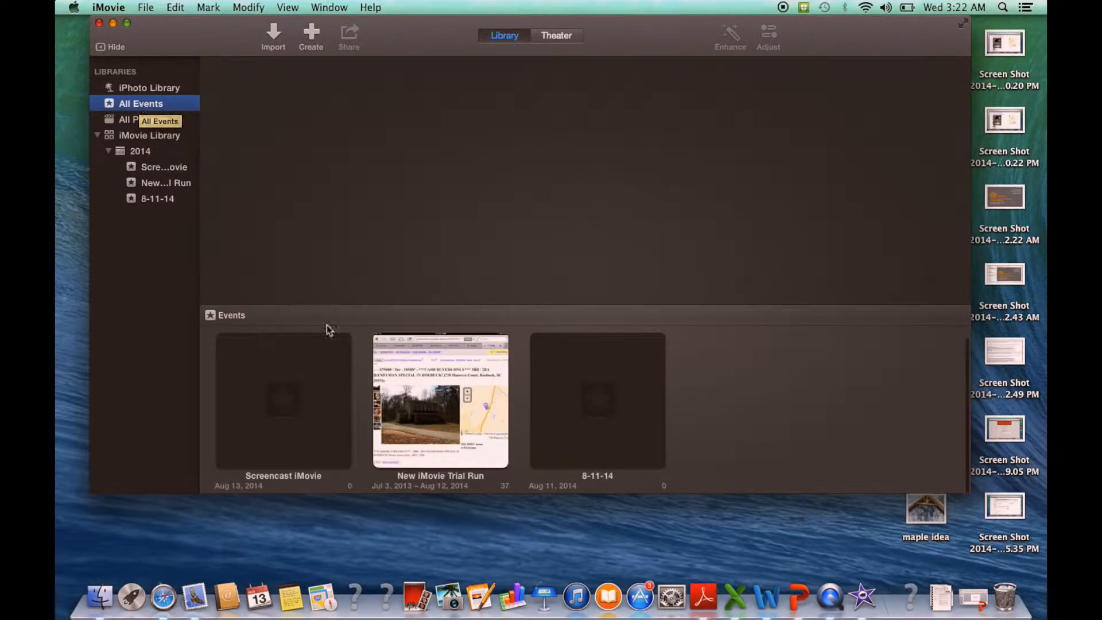
pyautogui.click(277, 409)
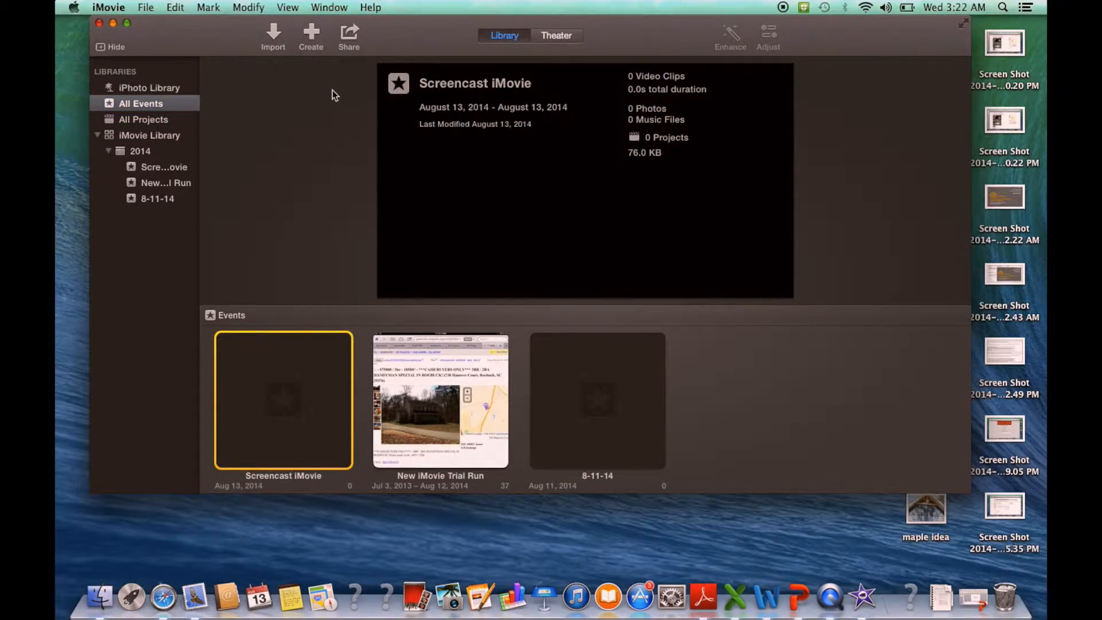
pyautogui.click(313, 40)
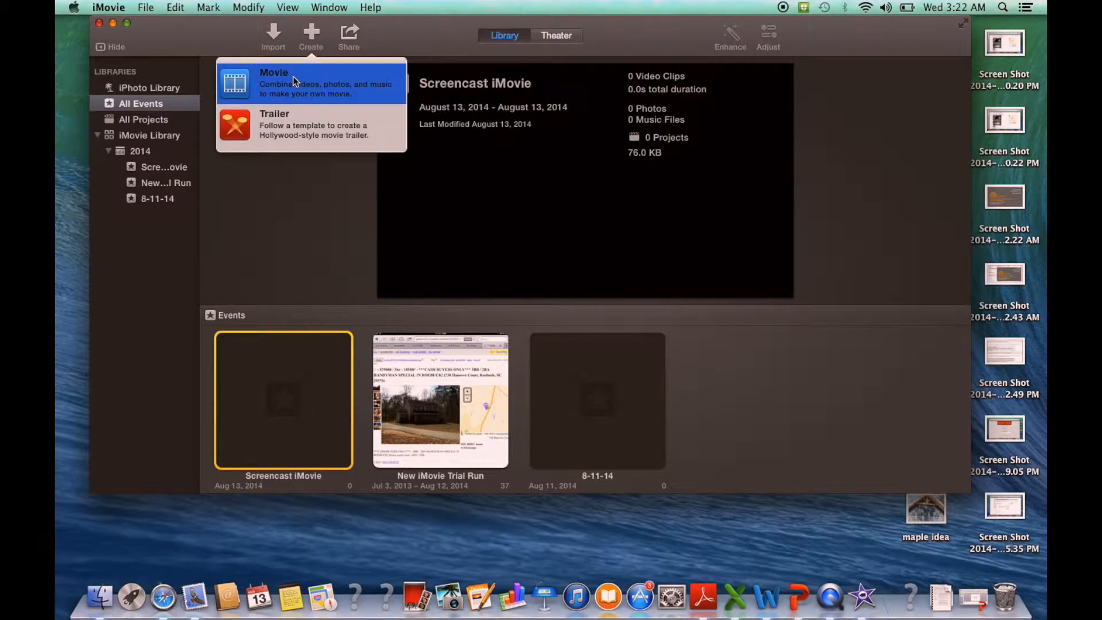
pyautogui.click(293, 77)
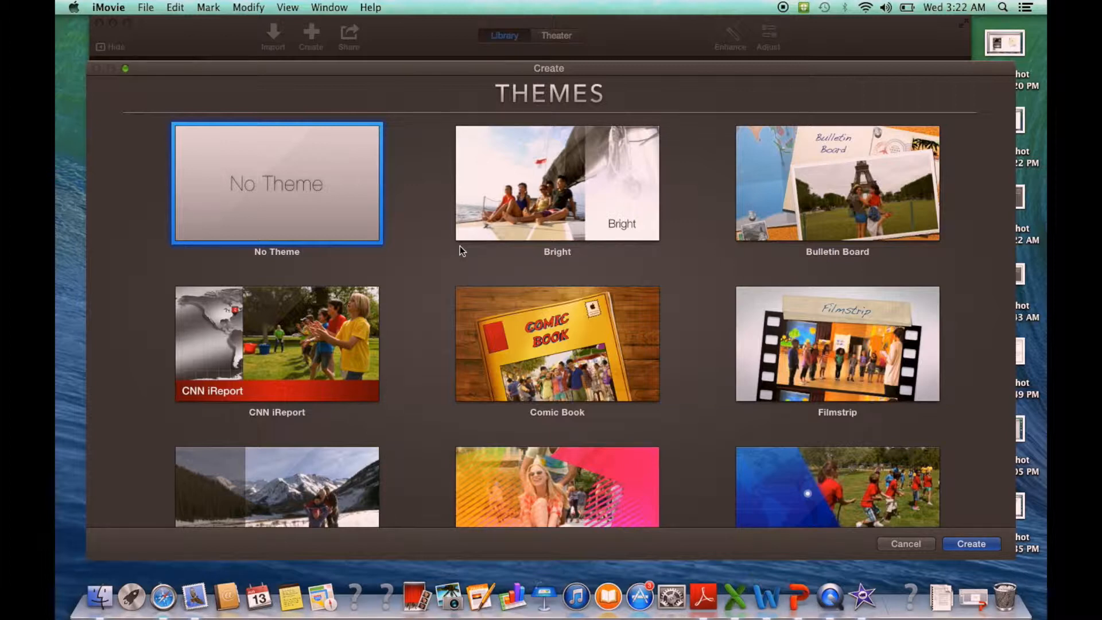
pyautogui.doubleClick(322, 187)
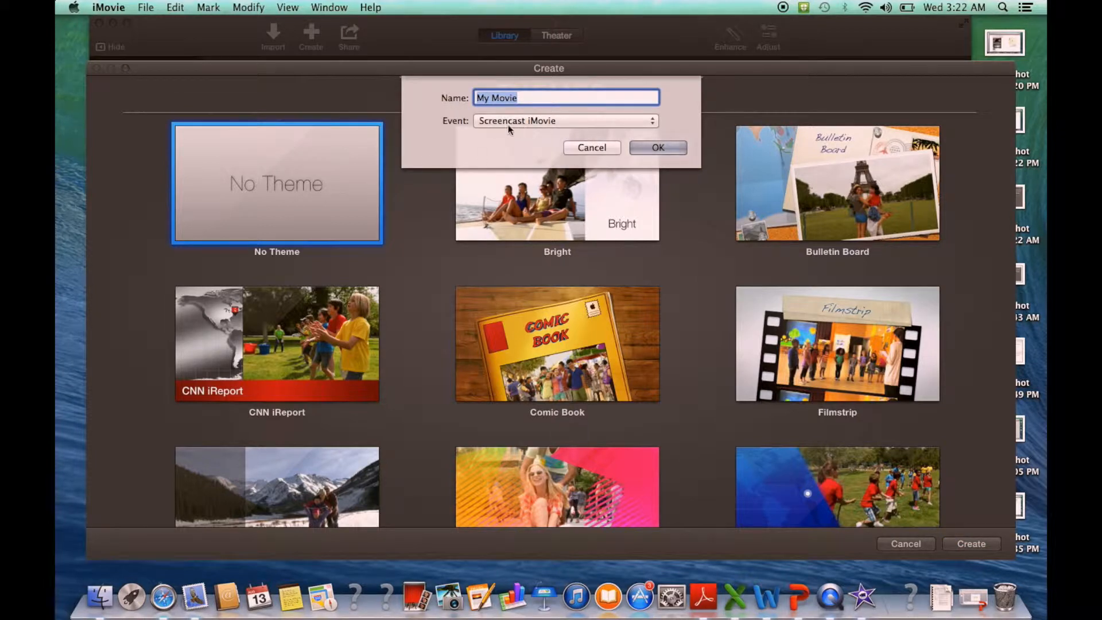
pyautogui.click(653, 122)
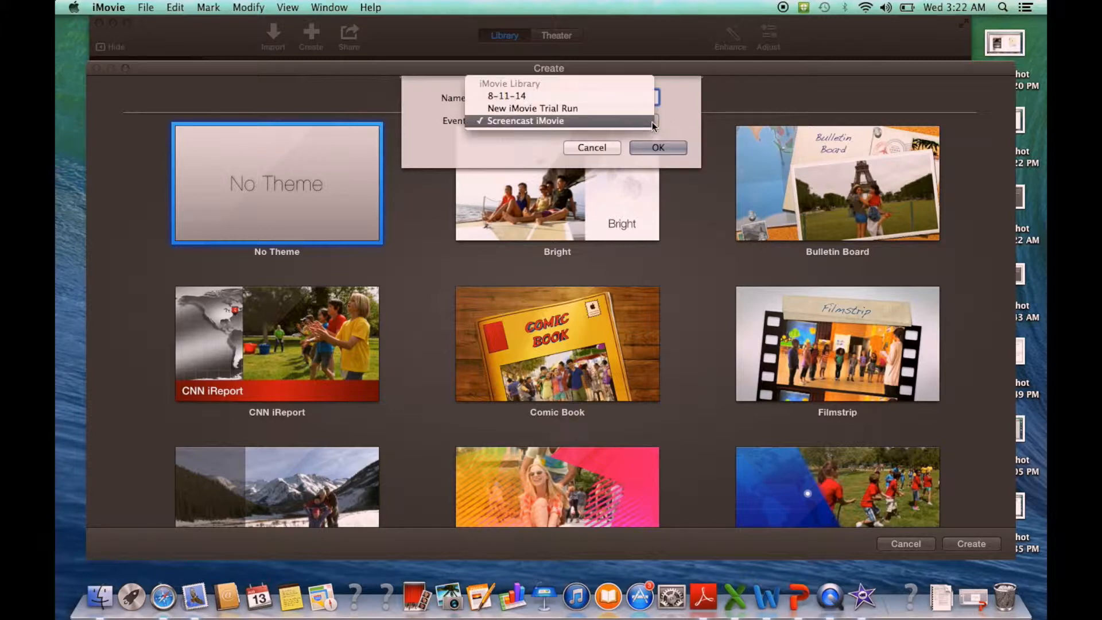
pyautogui.click(545, 120)
pyautogui.click(663, 150)
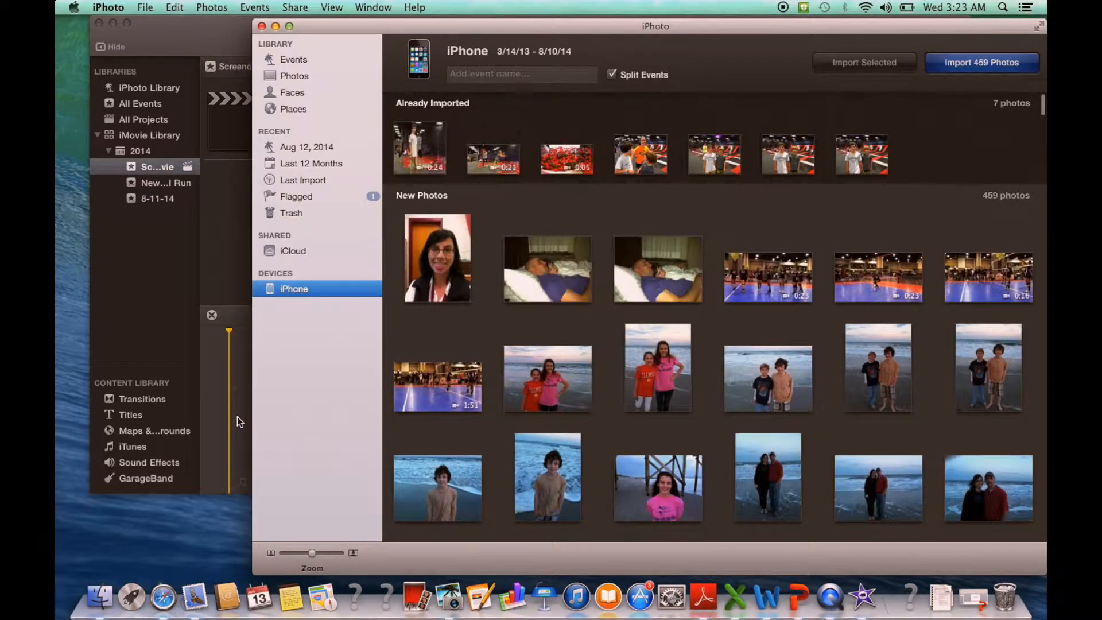
# In iPhoto, import the 0:30 video of the slanted trampolines from the iPhone and keep the original on the phone
pyautogui.scroll(-10, 632, 483)
pyautogui.scroll(-5, 634, 488)
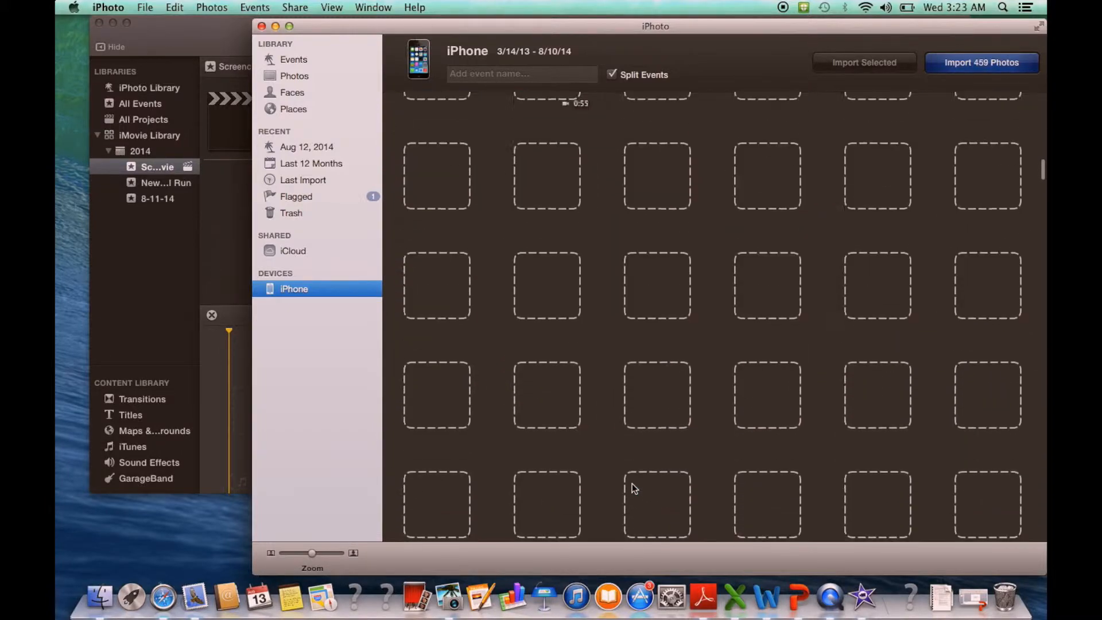
pyautogui.scroll(-5, 632, 483)
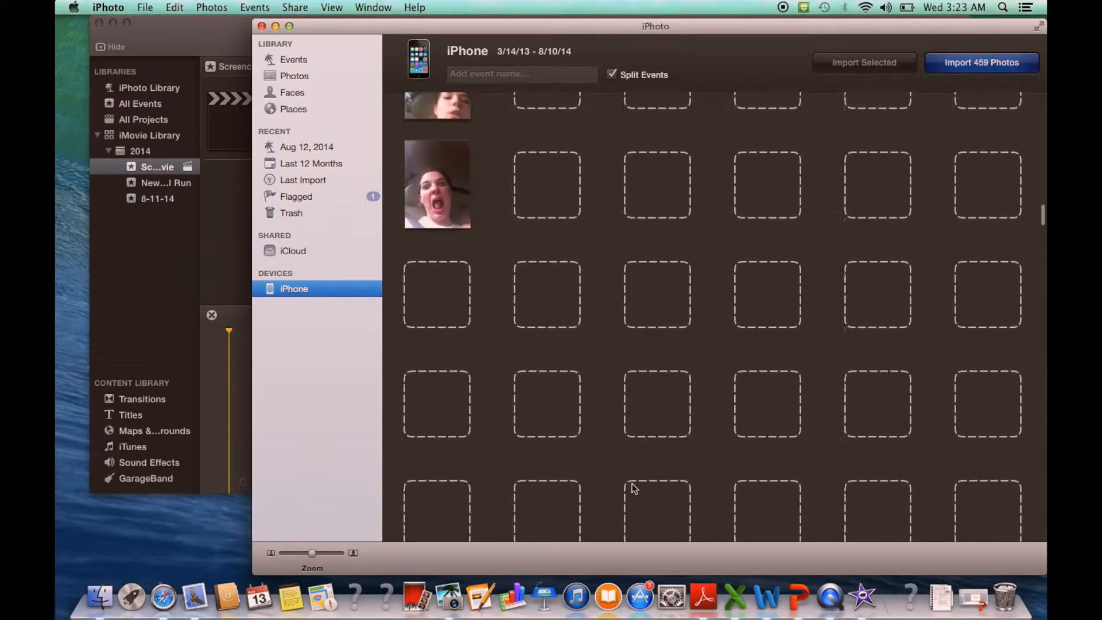
pyautogui.scroll(-5, 632, 483)
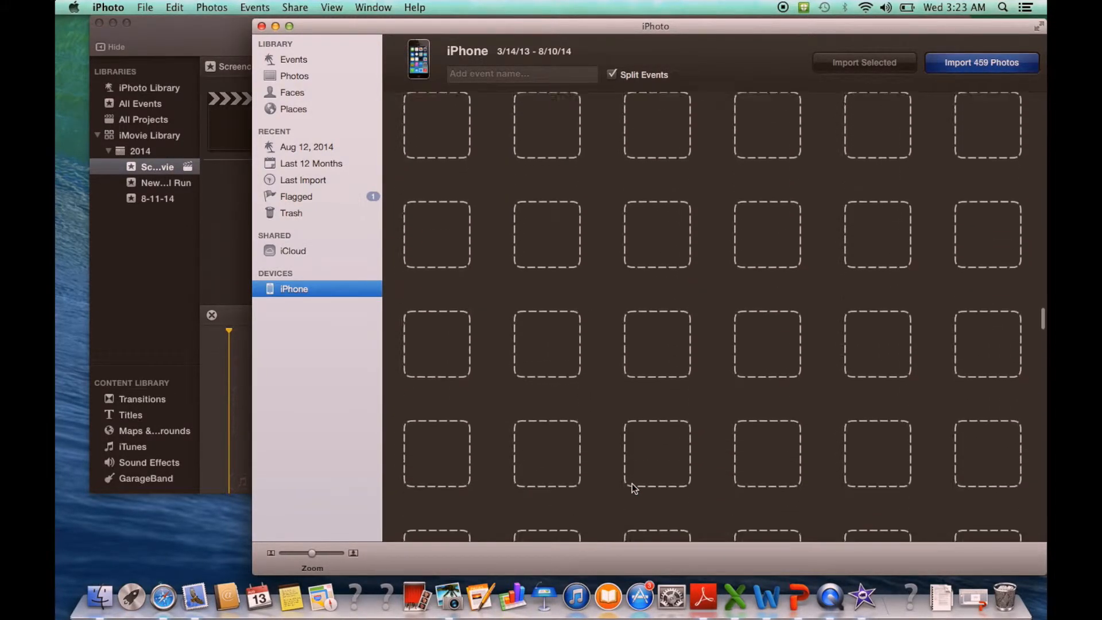
pyautogui.scroll(-5, 632, 483)
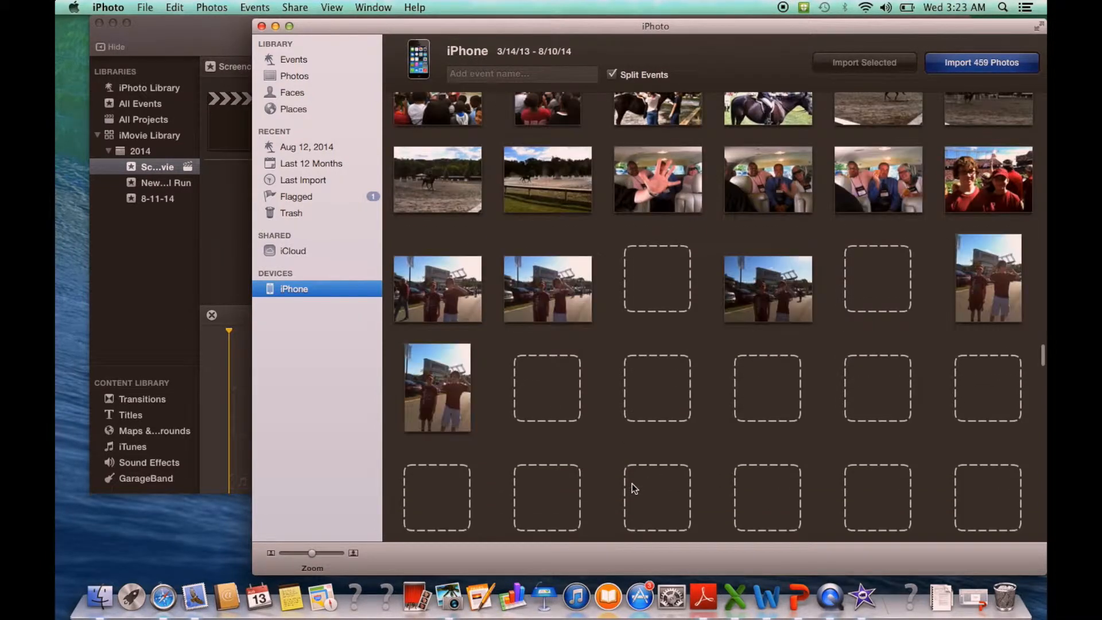
pyautogui.scroll(-3, 699, 486)
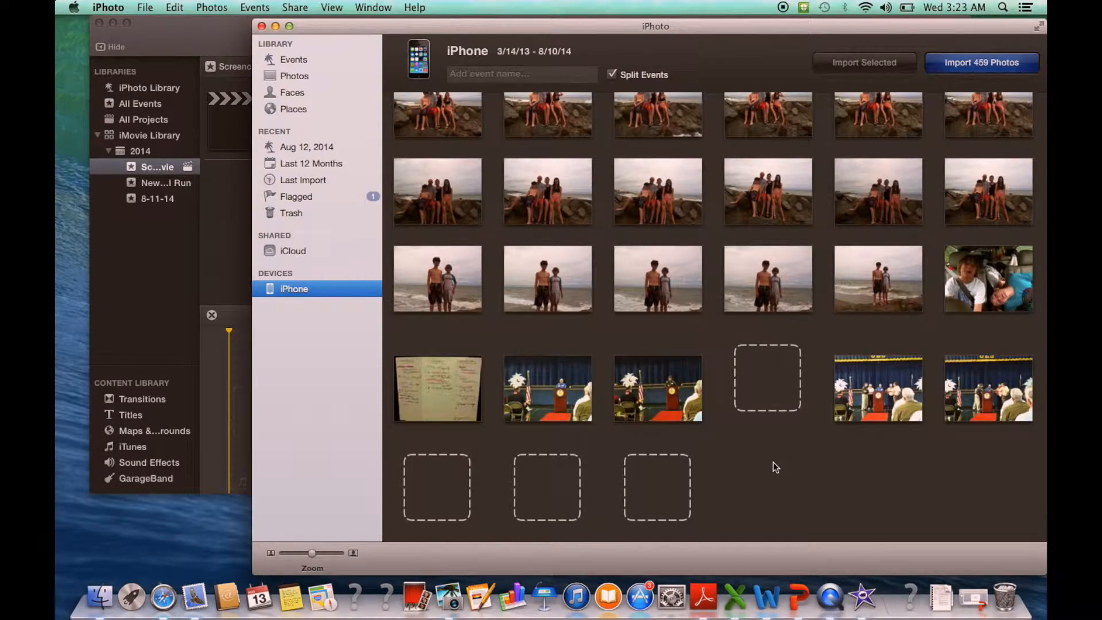
pyautogui.scroll(5, 773, 463)
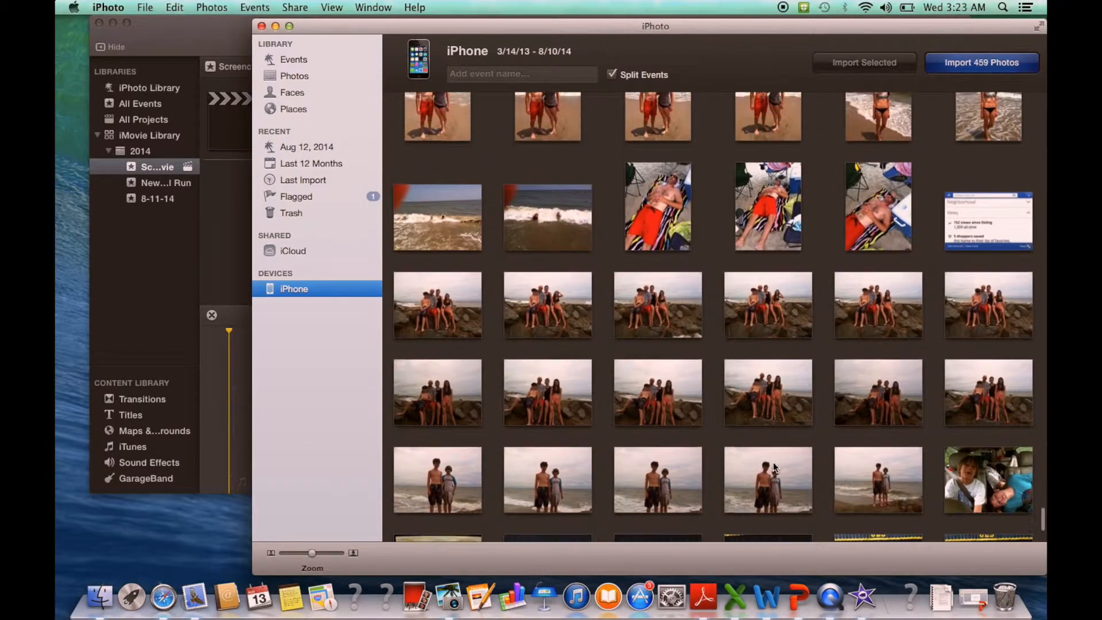
pyautogui.scroll(10, 773, 462)
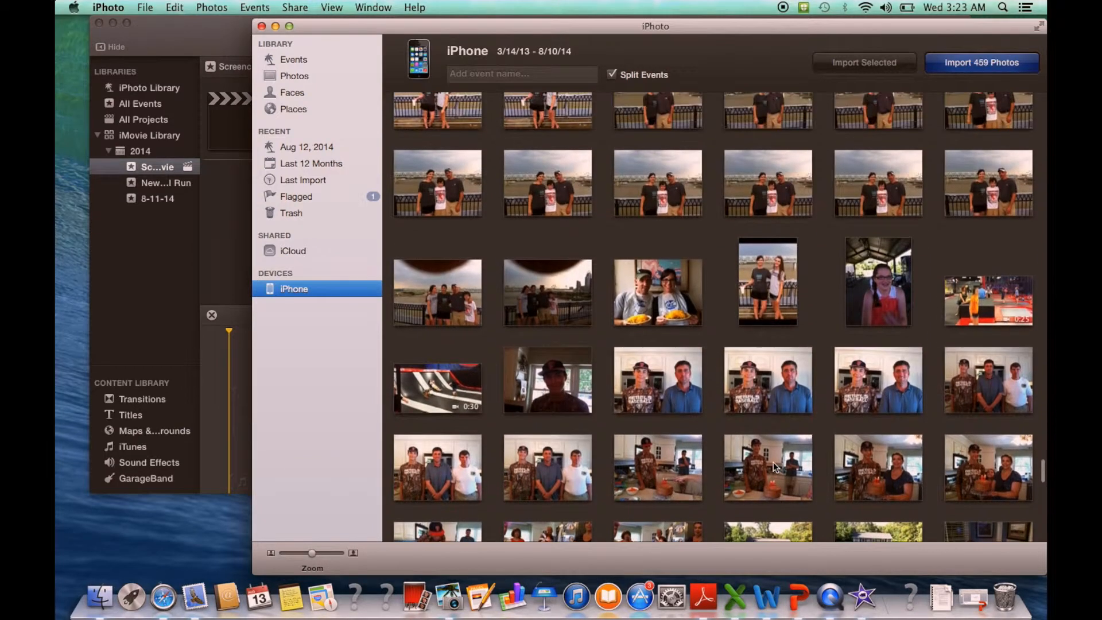
pyautogui.scroll(-4, 774, 466)
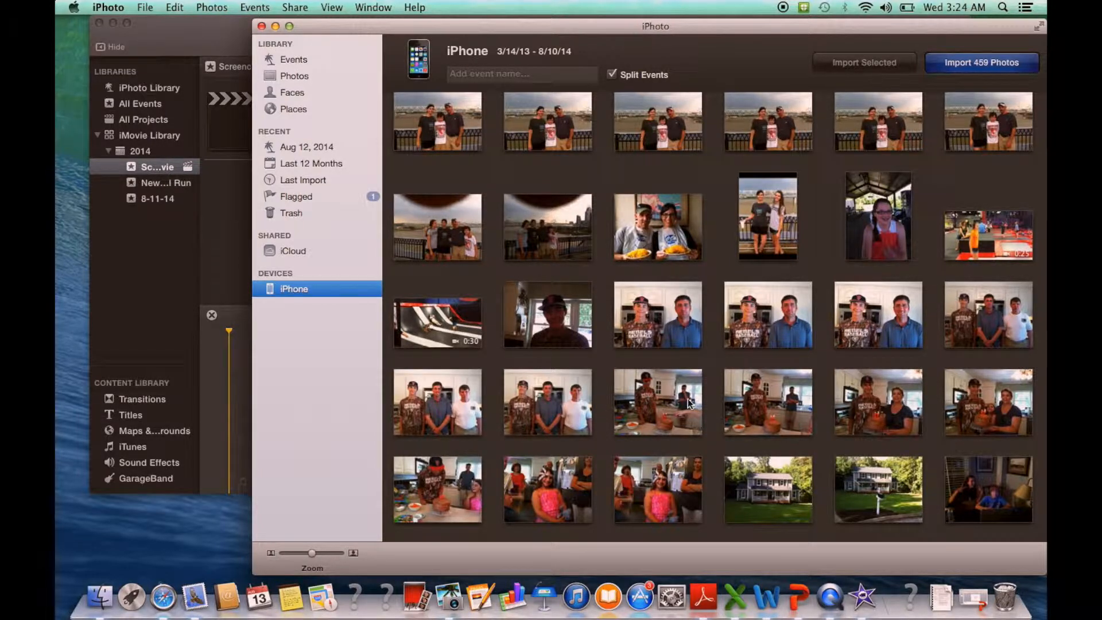
pyautogui.click(451, 324)
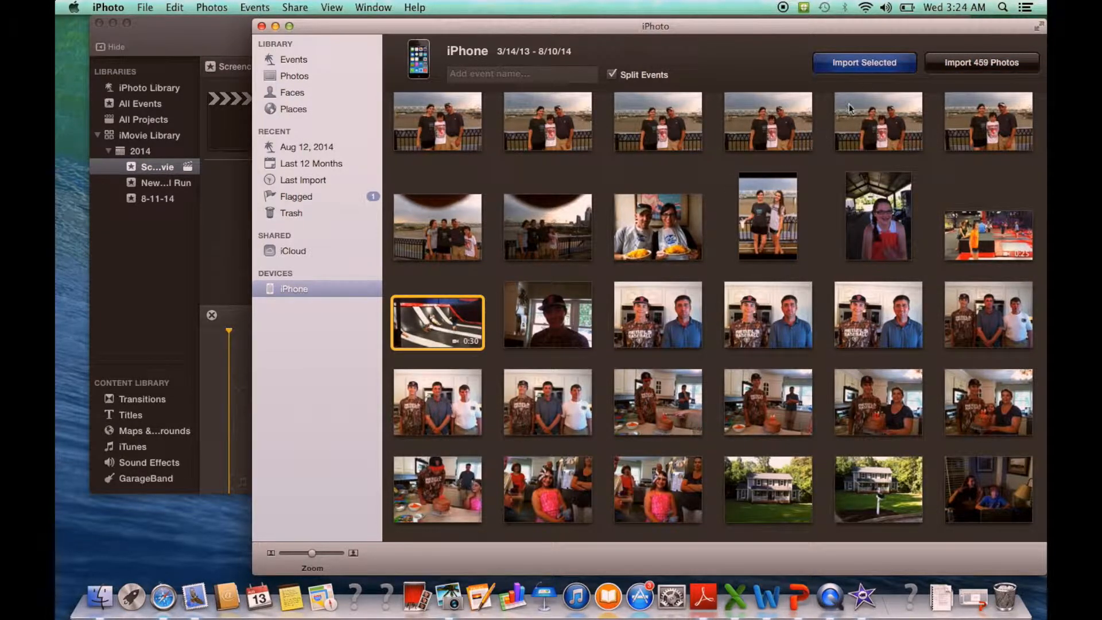
pyautogui.click(858, 65)
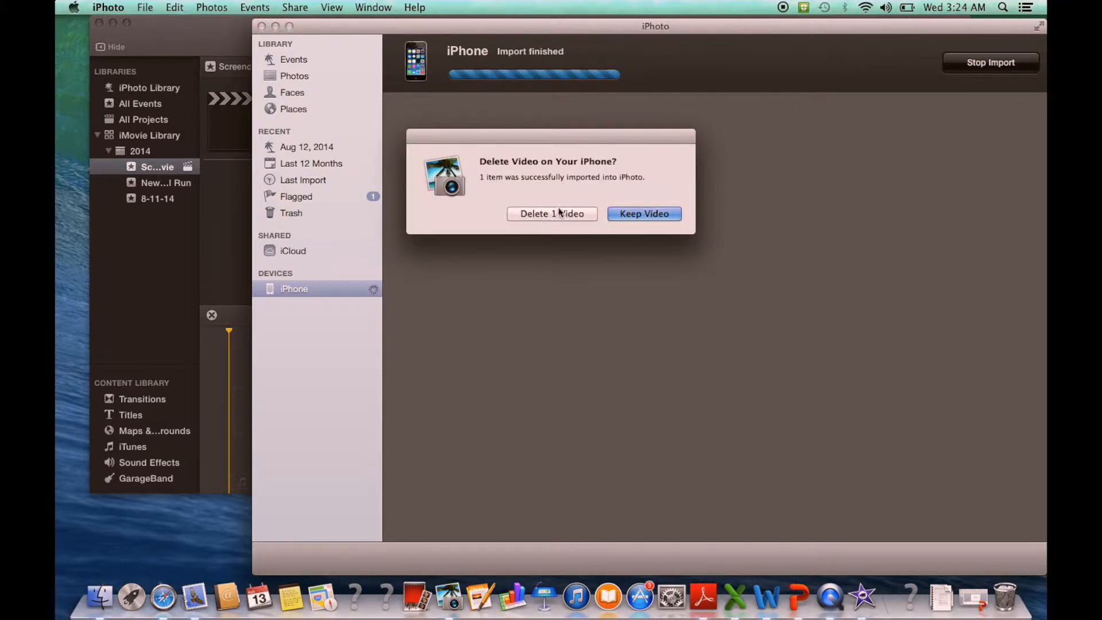
pyautogui.click(633, 213)
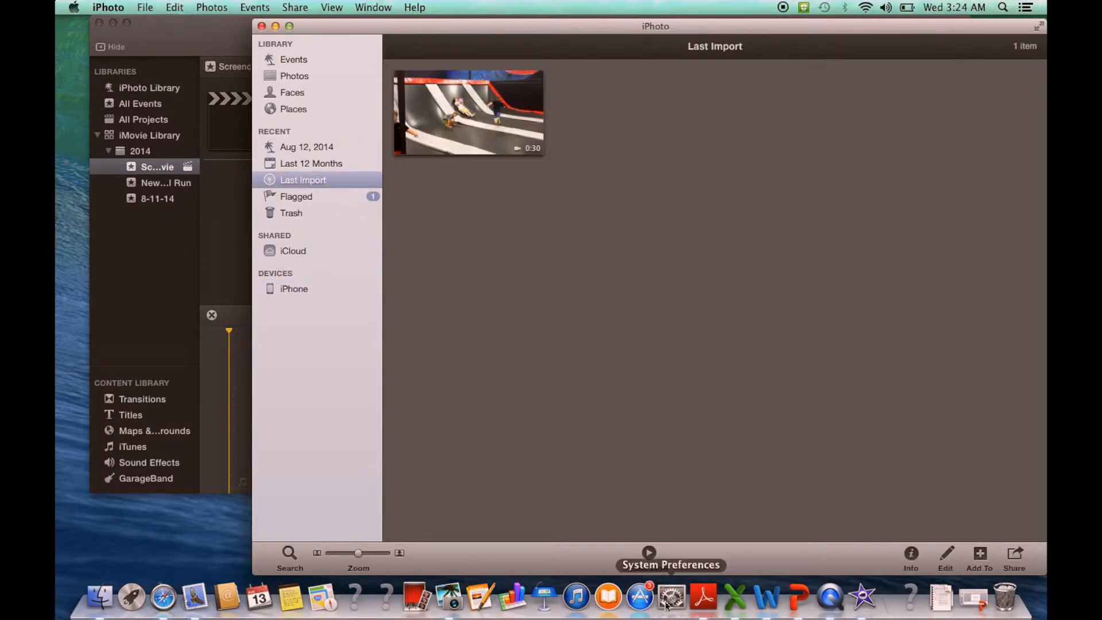
# Import the 0:25 trampoline park video from the iPhone, keeping the original on the phone
pyautogui.click(285, 289)
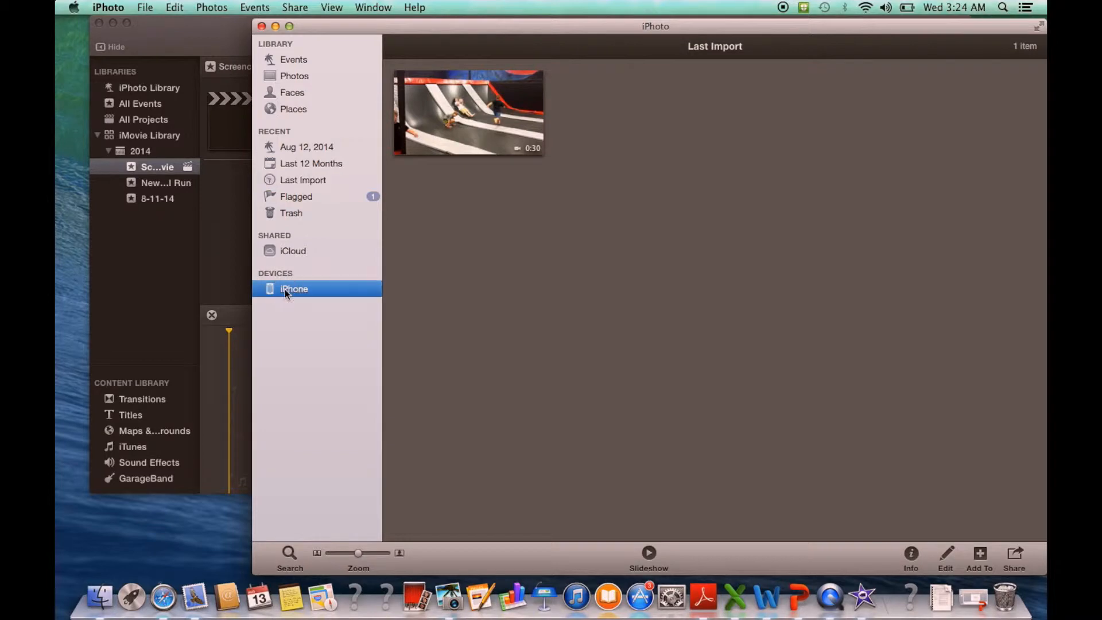
pyautogui.scroll(-1, 753, 360)
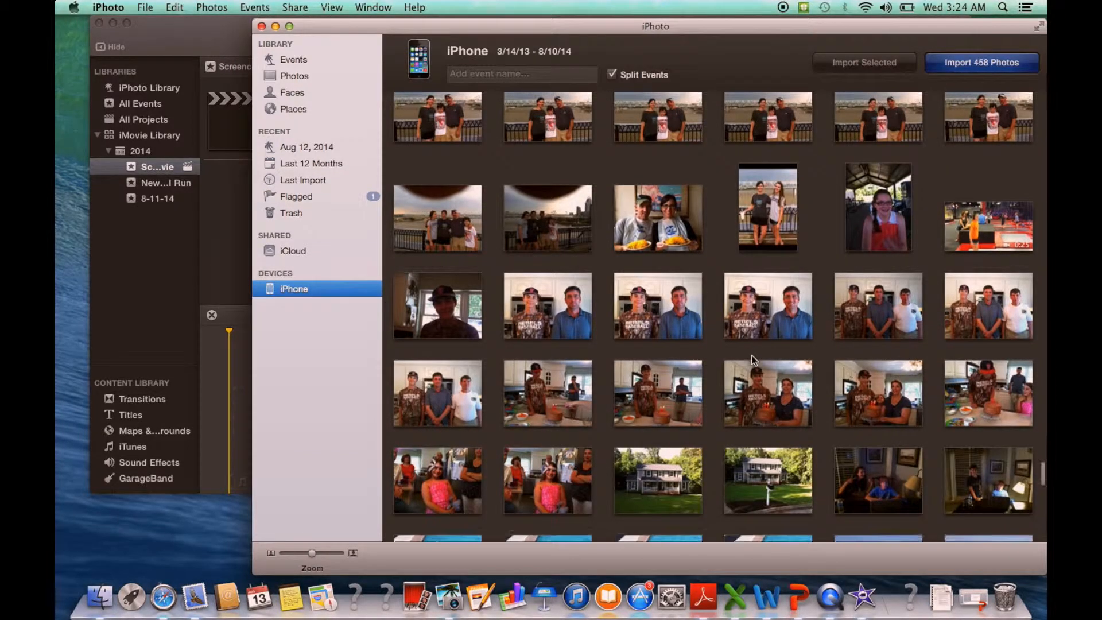
pyautogui.click(996, 214)
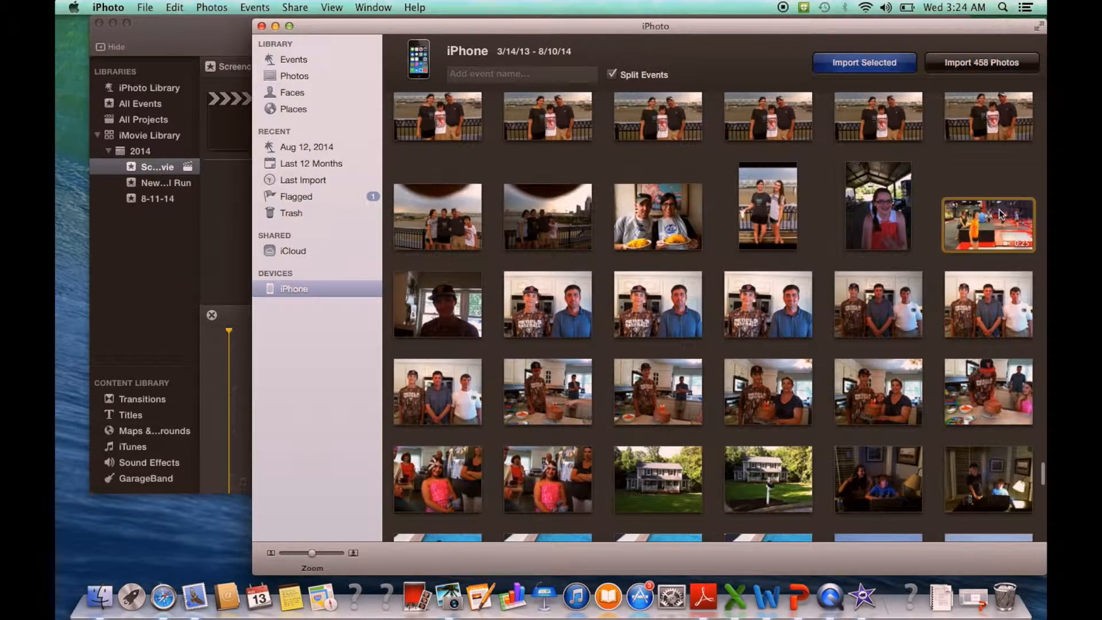
pyautogui.click(870, 64)
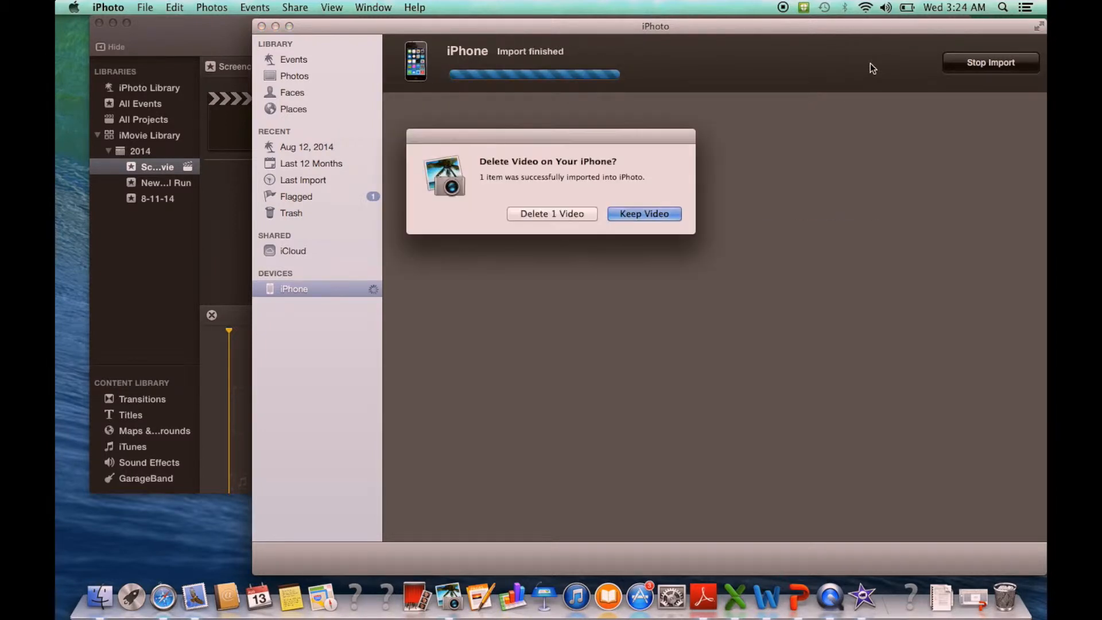
pyautogui.click(644, 212)
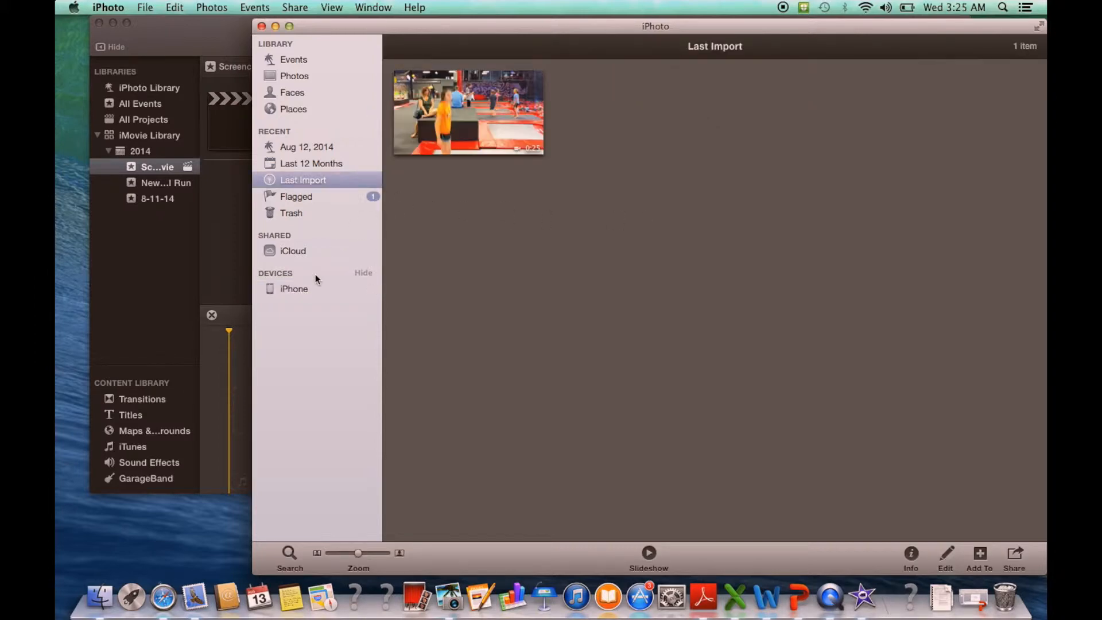
# Import three photos from the iPhone, from the hugging pair by the wall through the two girls at the railing, and keep the originals
pyautogui.click(294, 289)
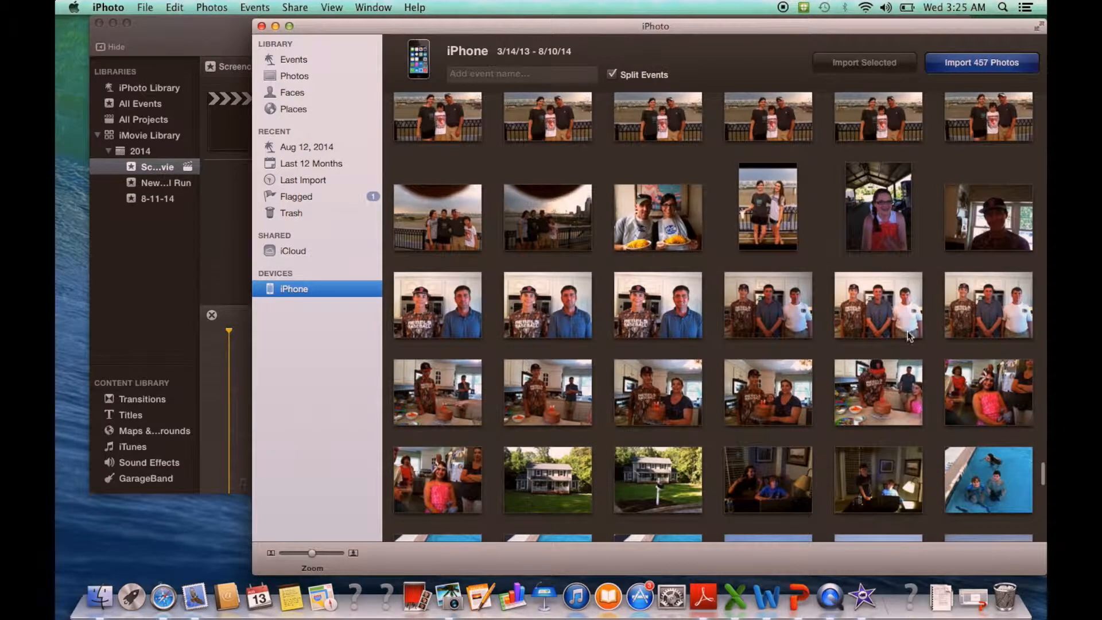
pyautogui.scroll(-5, 868, 352)
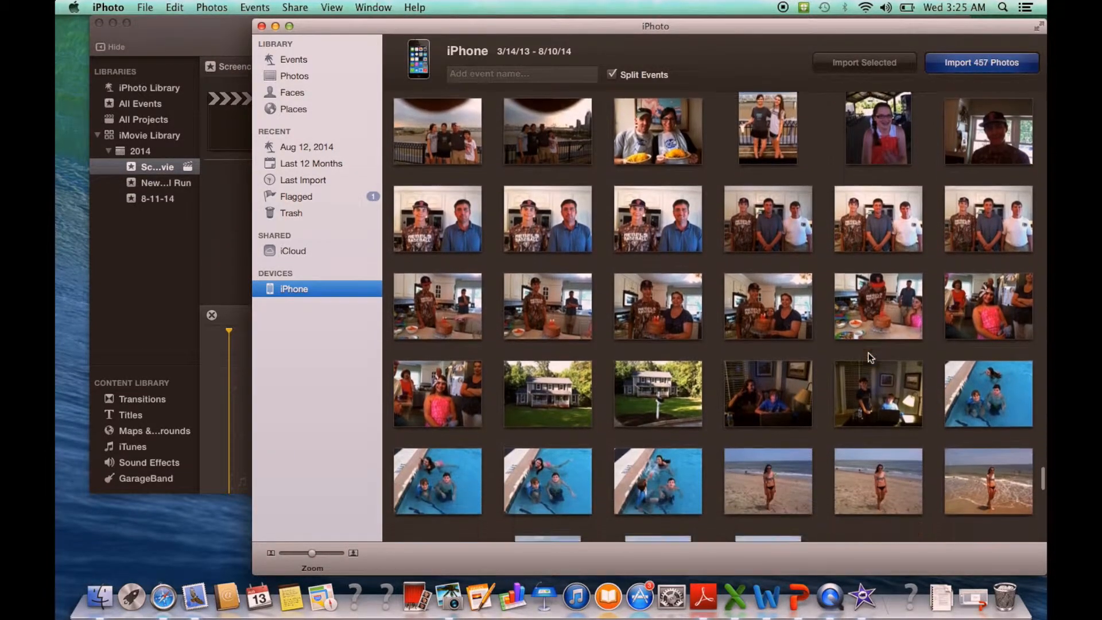
pyautogui.scroll(4, 868, 354)
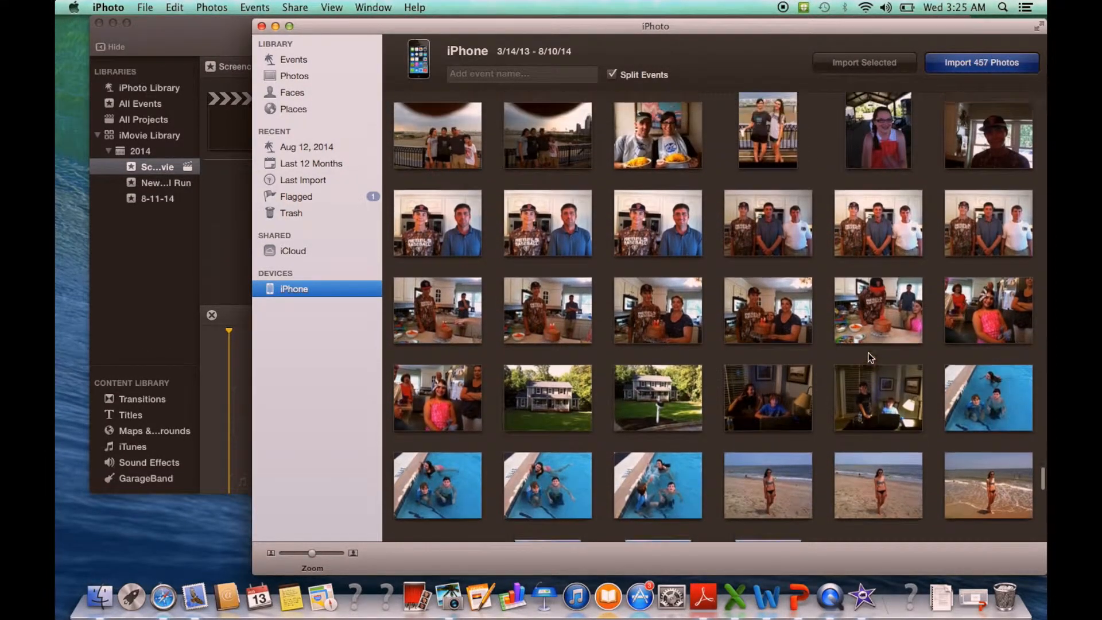
pyautogui.scroll(4, 867, 353)
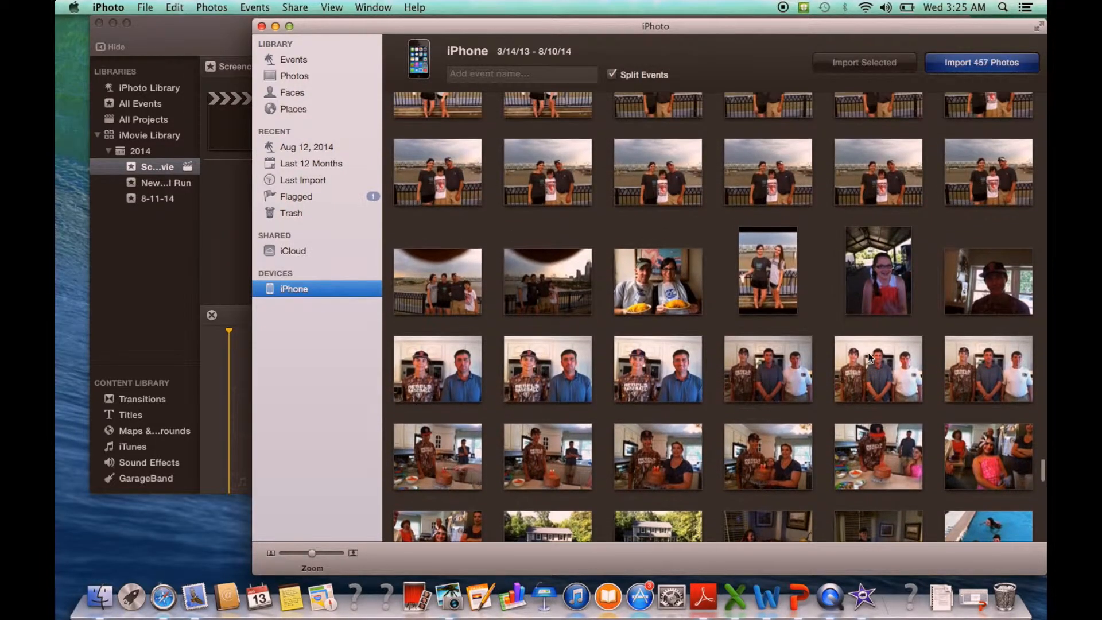
pyautogui.scroll(7, 868, 353)
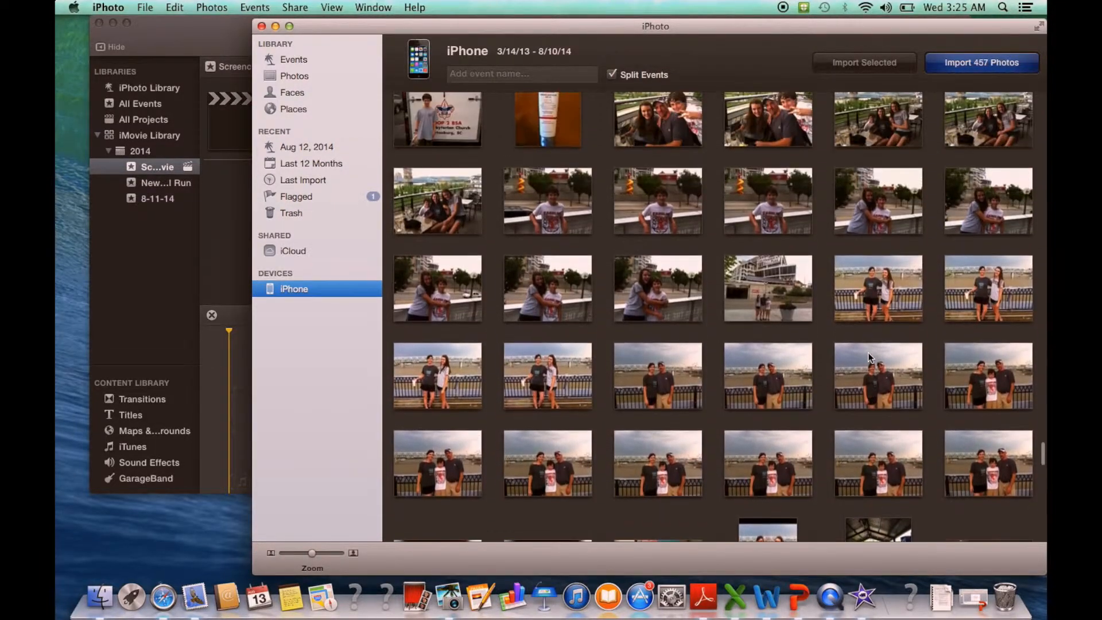
pyautogui.scroll(2, 868, 352)
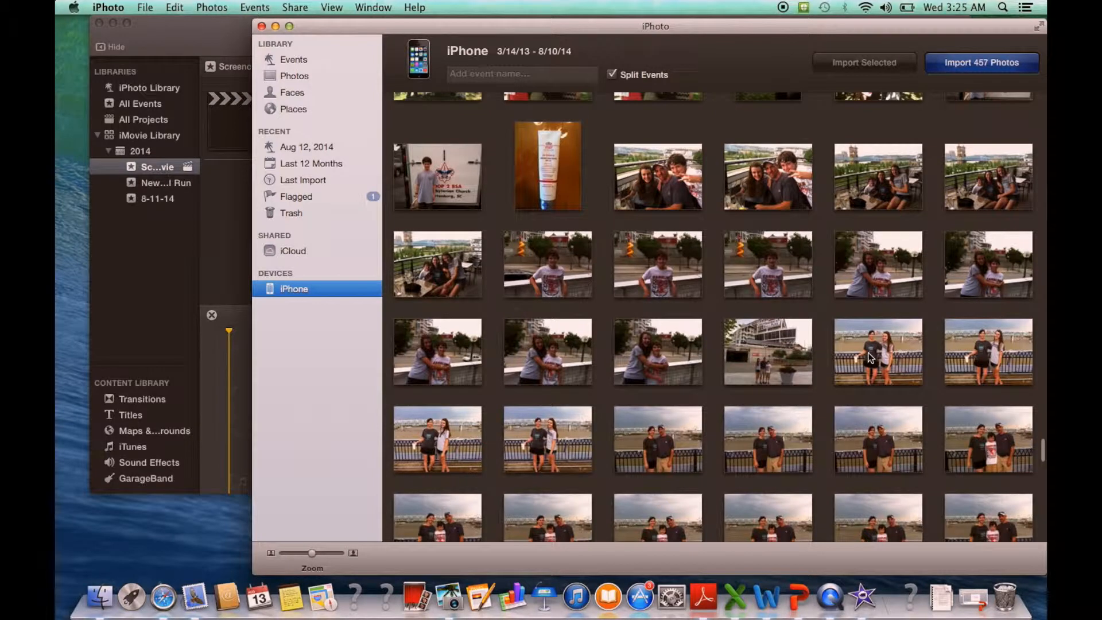
pyautogui.scroll(3, 868, 352)
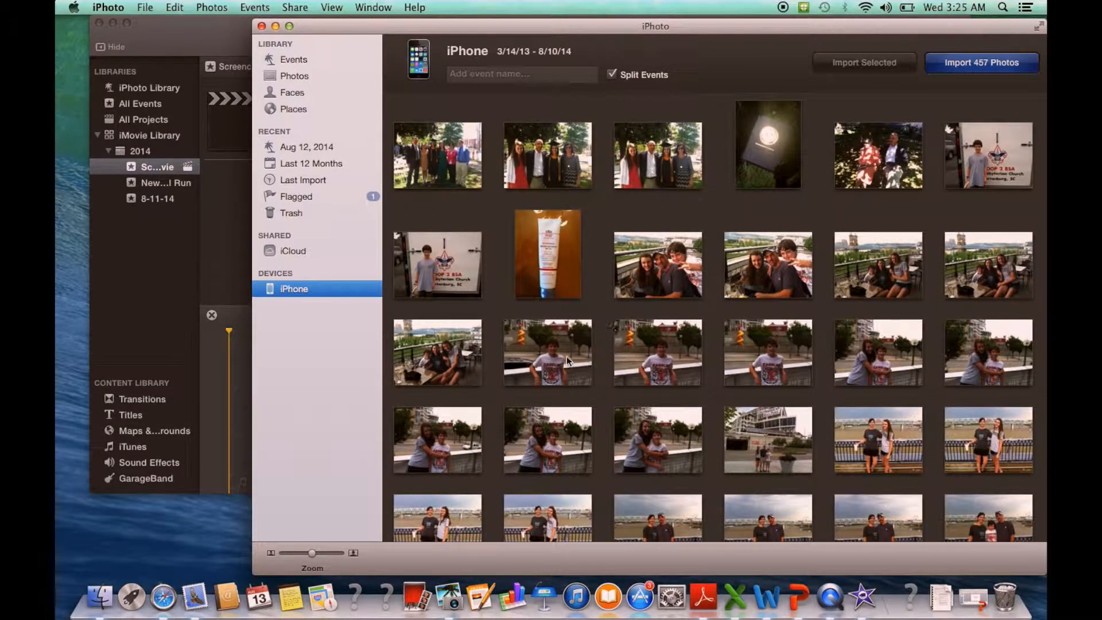
pyautogui.click(432, 432)
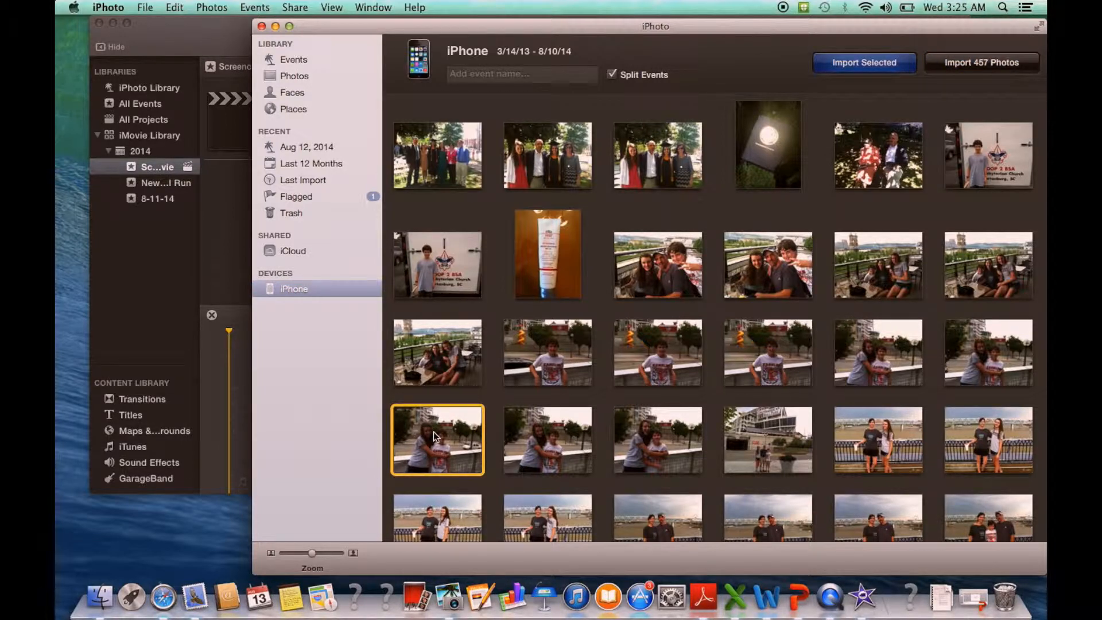
pyautogui.click(669, 446)
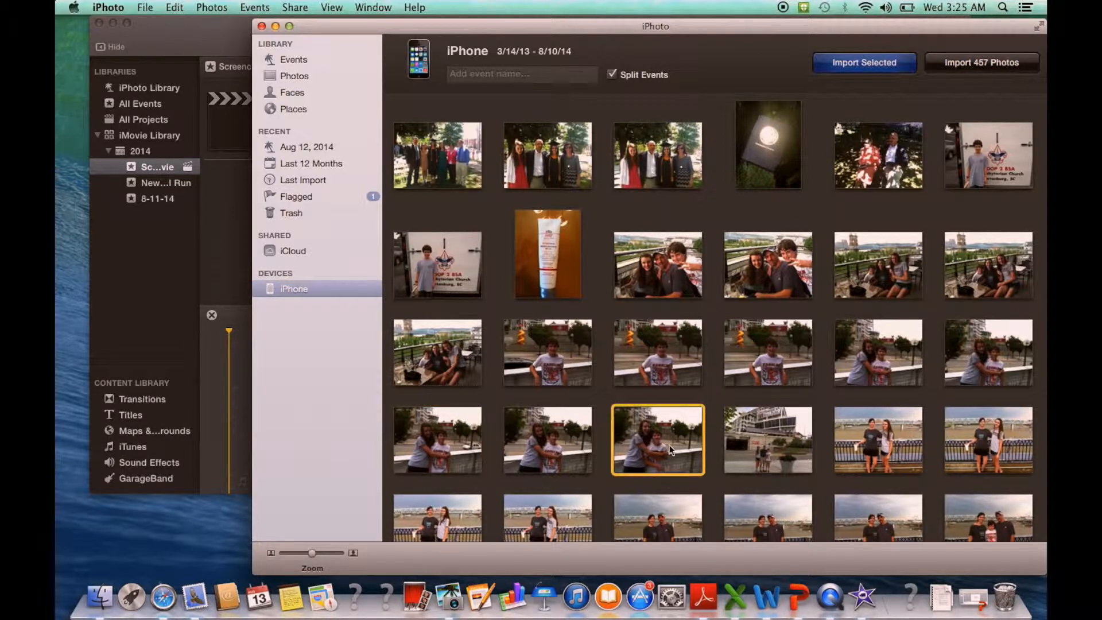
pyautogui.hotkey('shift', 'Right')
pyautogui.hotkey('shift', 'Right')
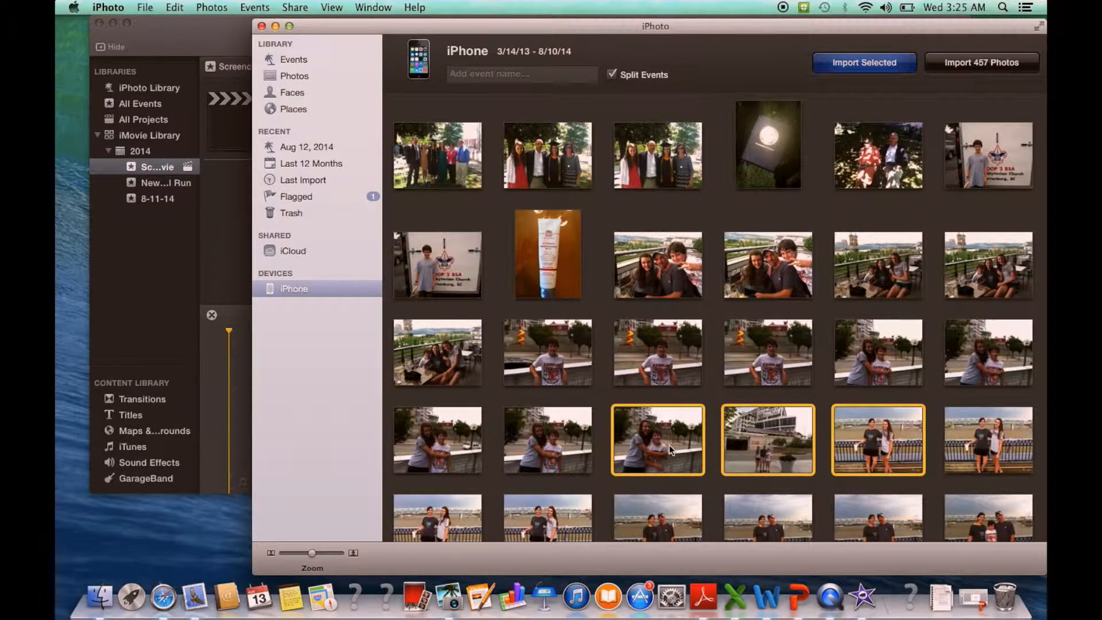
pyautogui.click(866, 64)
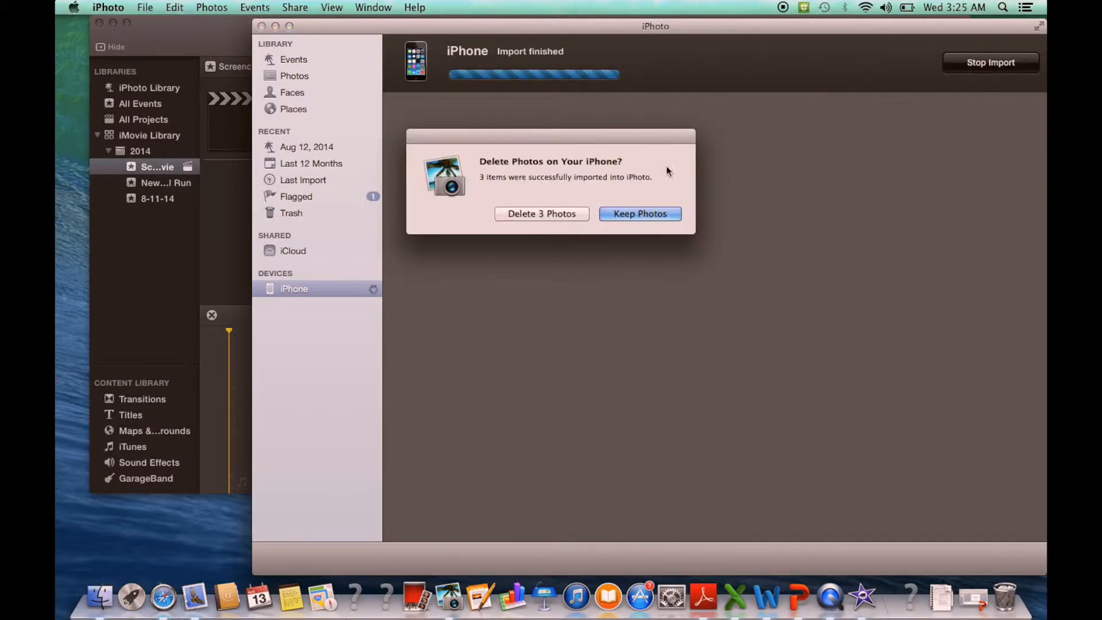
pyautogui.click(634, 214)
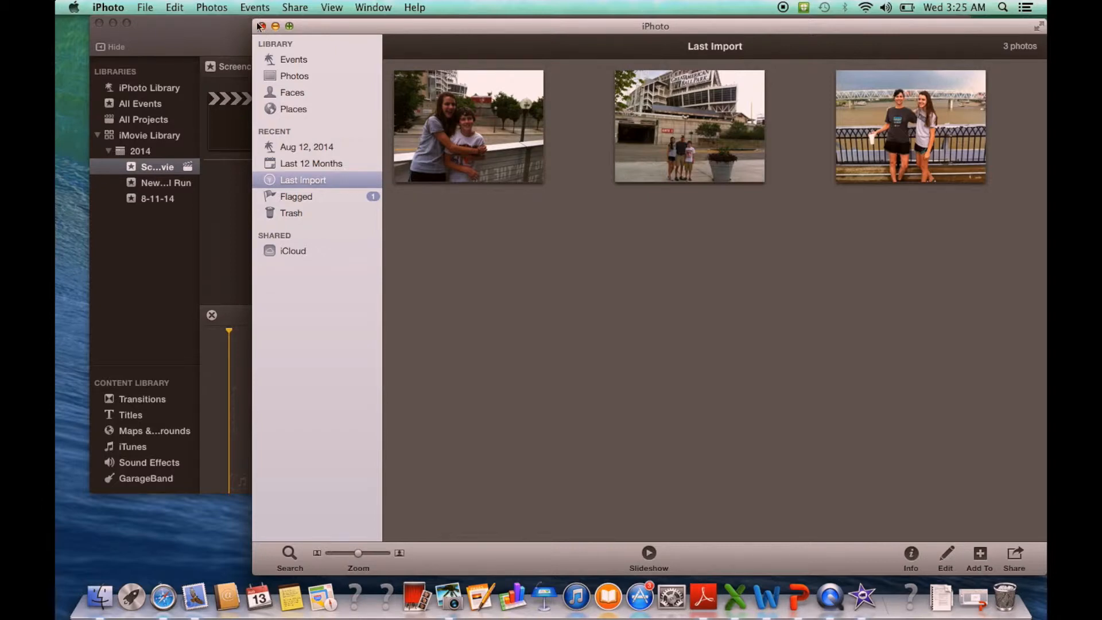
# Close the iPhoto window, return to iMovie and locate the Jul 7, 2014 trampoline events in the iPhoto Library
pyautogui.click(262, 27)
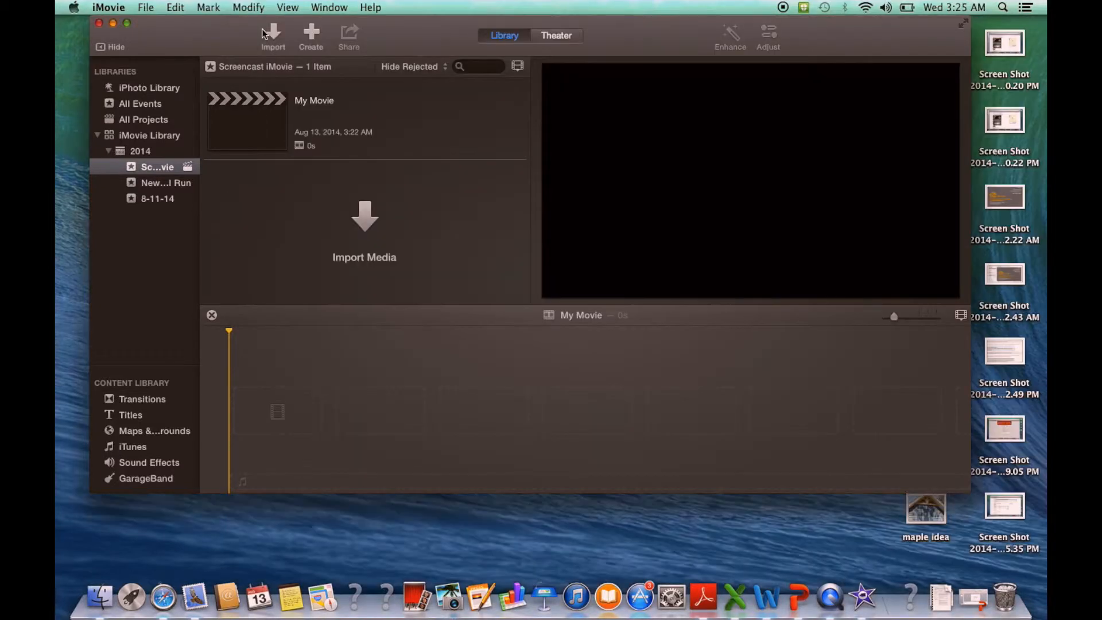
pyautogui.click(141, 87)
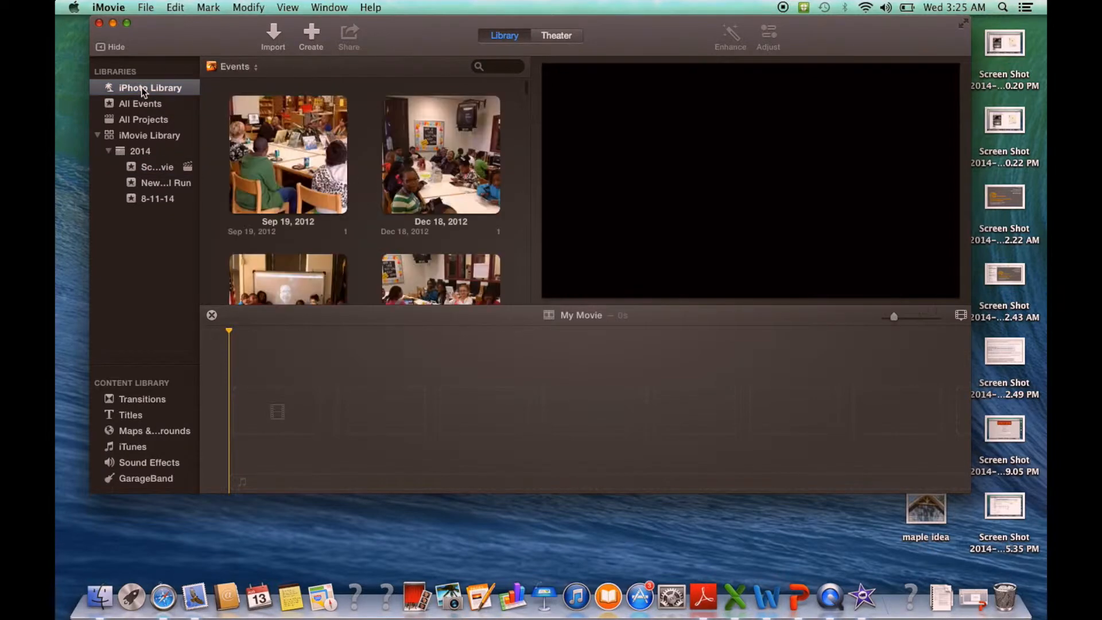
pyautogui.scroll(-15, 392, 270)
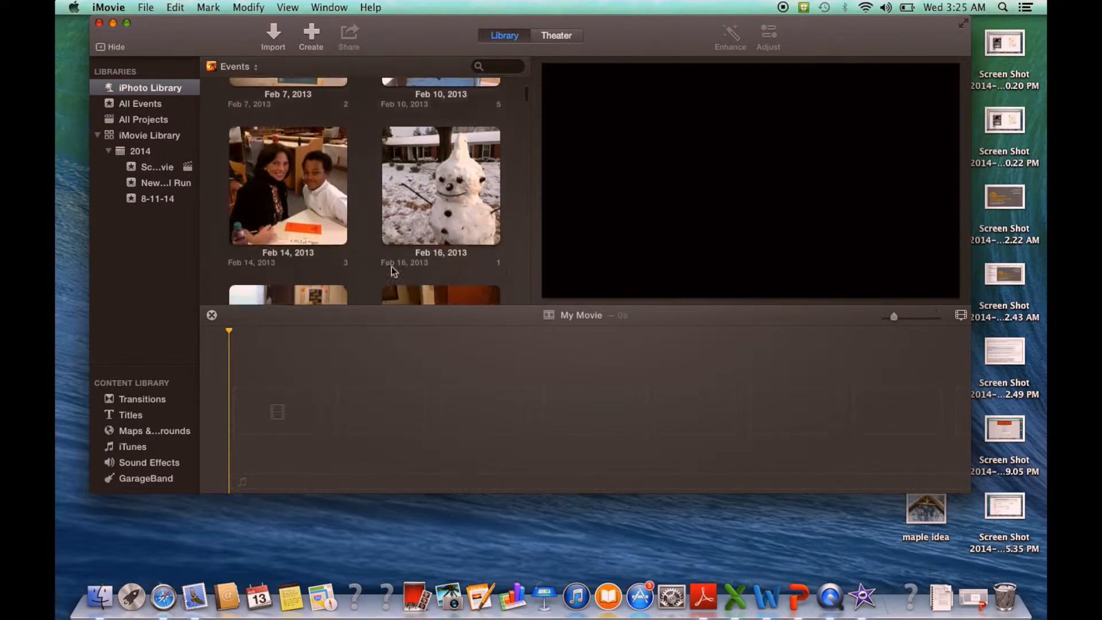
pyautogui.scroll(-15, 391, 267)
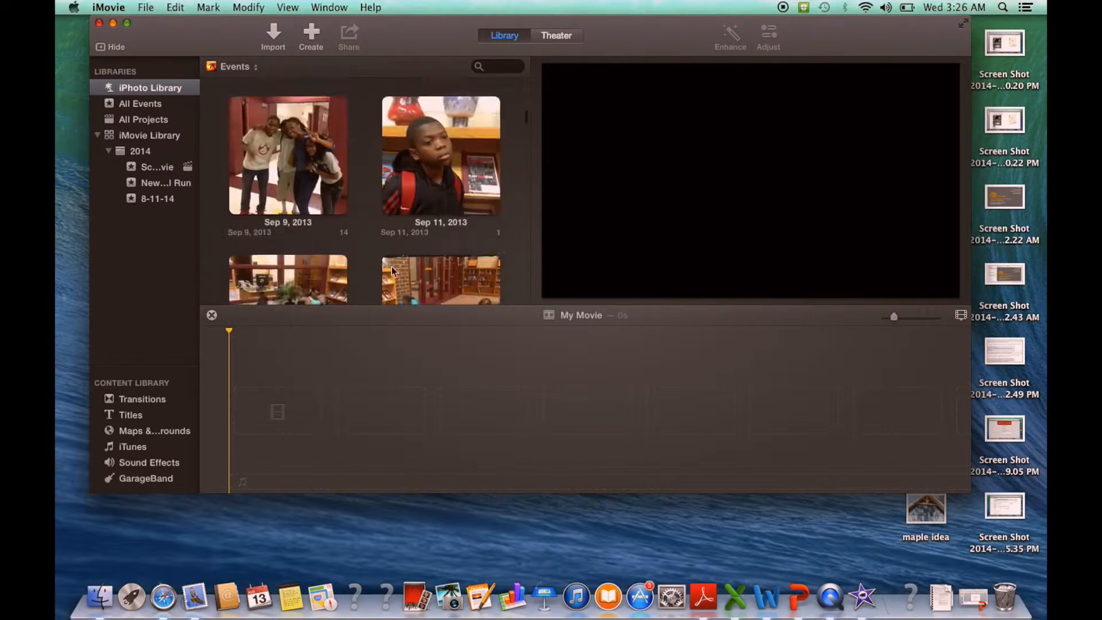
pyautogui.scroll(-15, 391, 266)
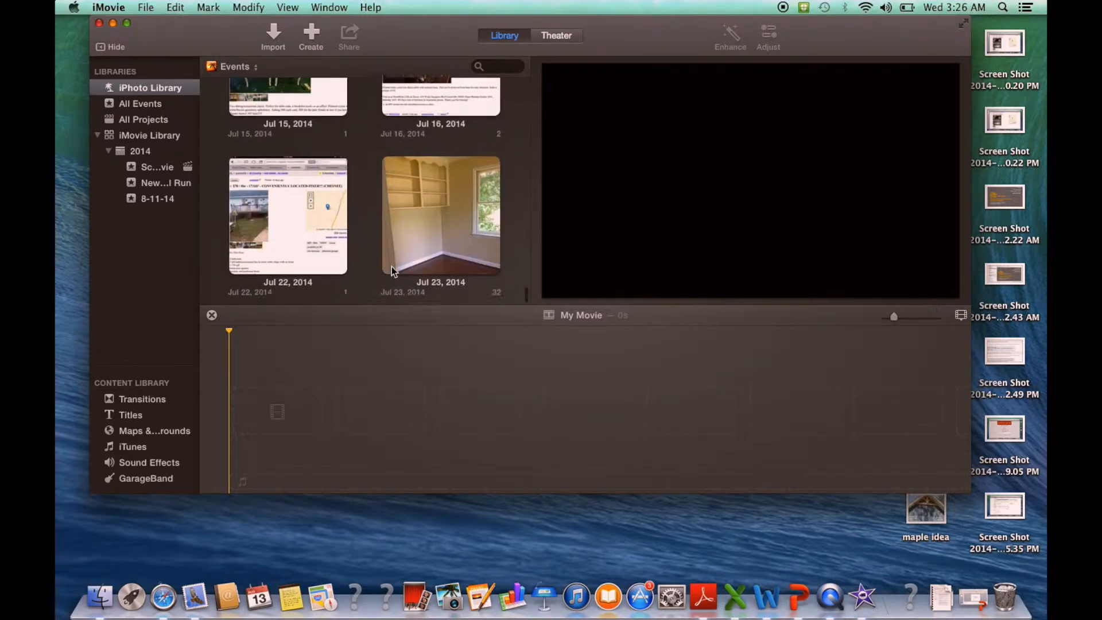
pyautogui.scroll(5, 392, 267)
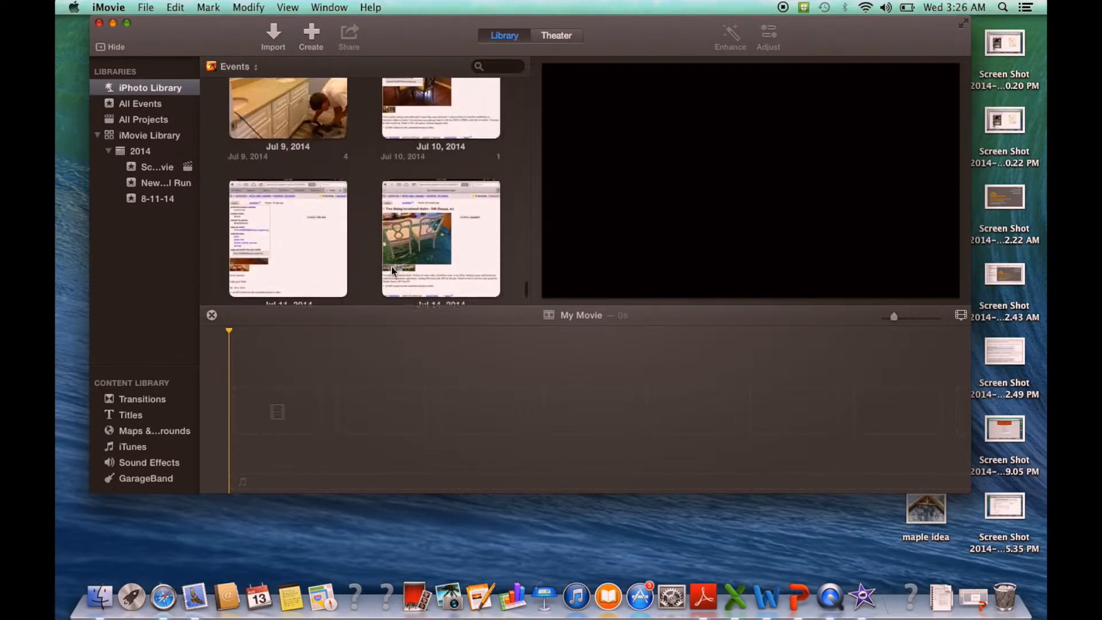
pyautogui.scroll(10, 391, 271)
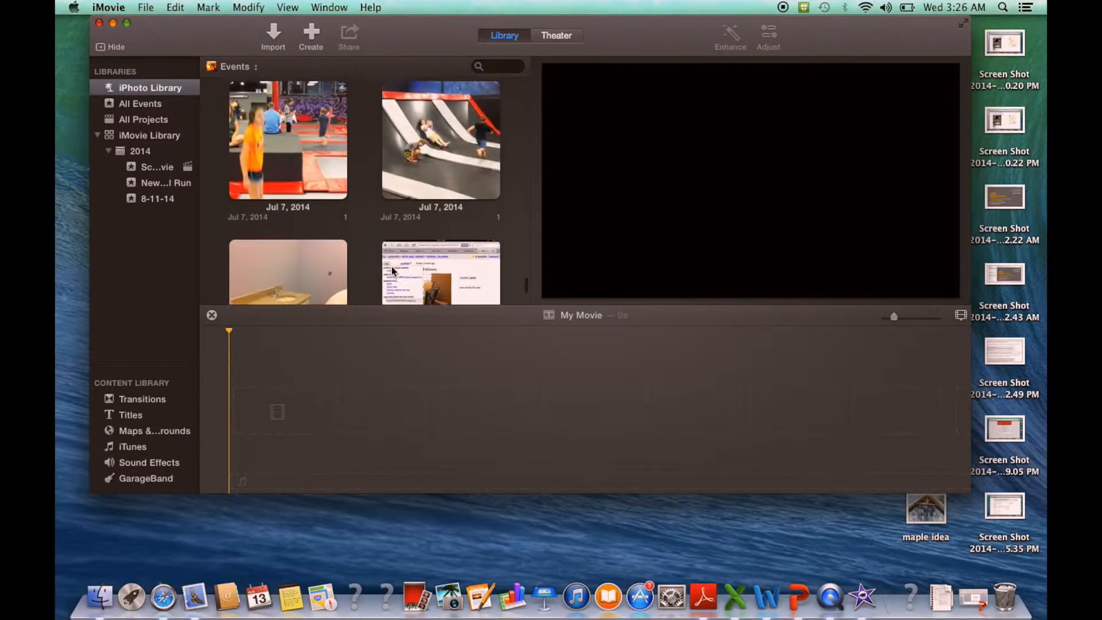
pyautogui.scroll(3, 391, 271)
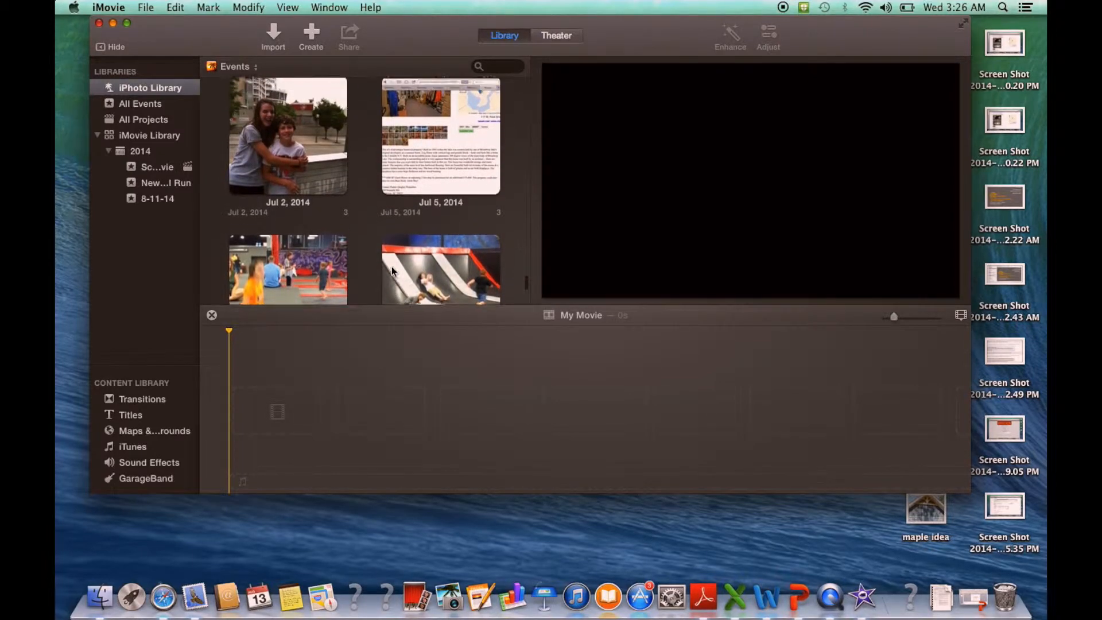
pyautogui.scroll(-5, 391, 270)
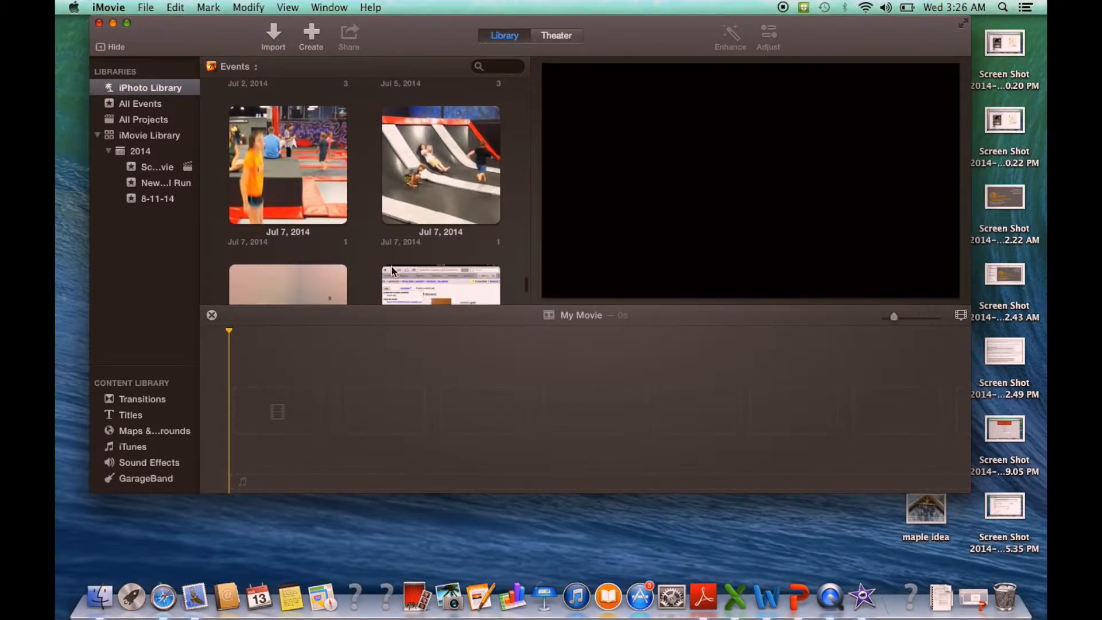
# Try to place the whole Jul 7, 2014 slanted-trampoline event directly into the My Movie timeline
pyautogui.click(447, 167)
pyautogui.moveTo(422, 209); pyautogui.dragTo(308, 388)
pyautogui.click(414, 206)
pyautogui.moveTo(413, 207); pyautogui.dragTo(277, 430)
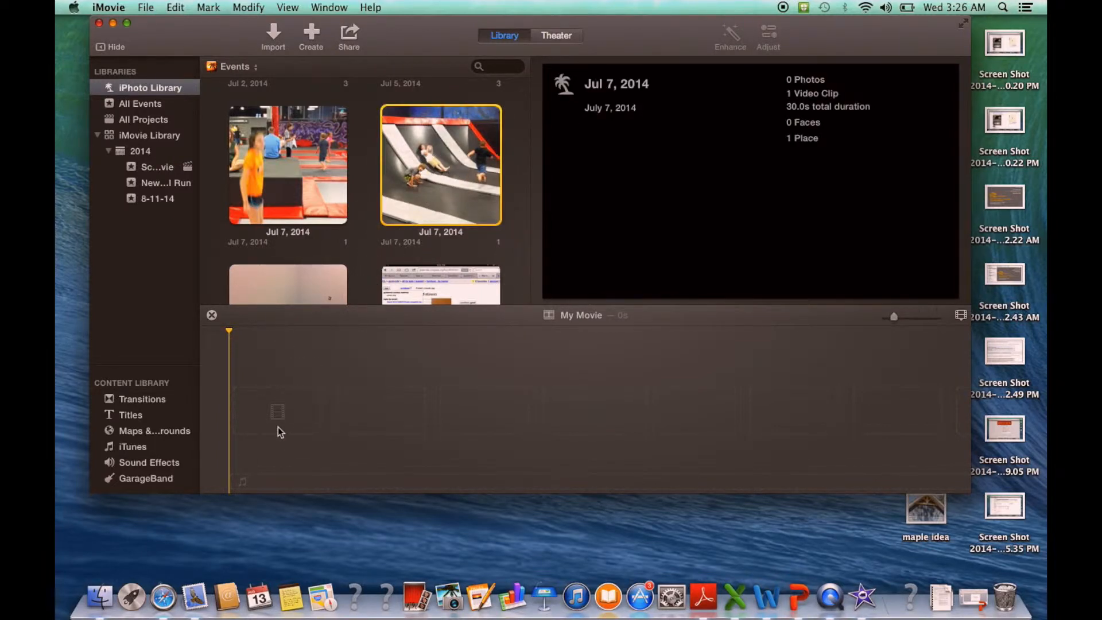
# Open the slanted-trampoline event, select about 29 s of clip IMG_0648 and add it to the My Movie timeline
pyautogui.doubleClick(422, 172)
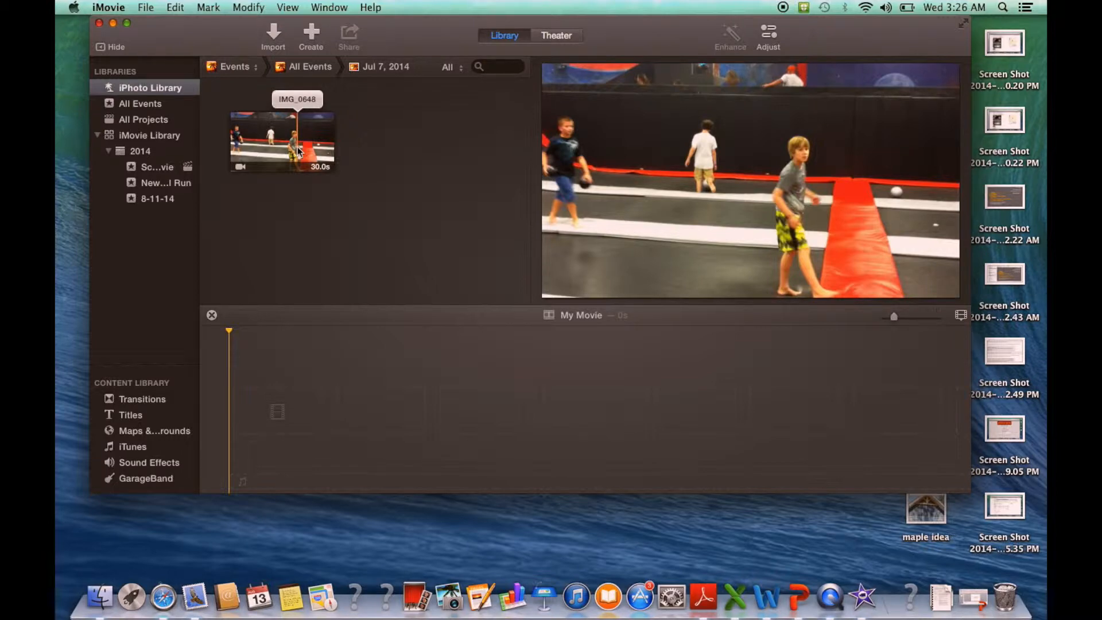
pyautogui.moveTo(297, 150); pyautogui.dragTo(306, 412)
pyautogui.click(235, 126)
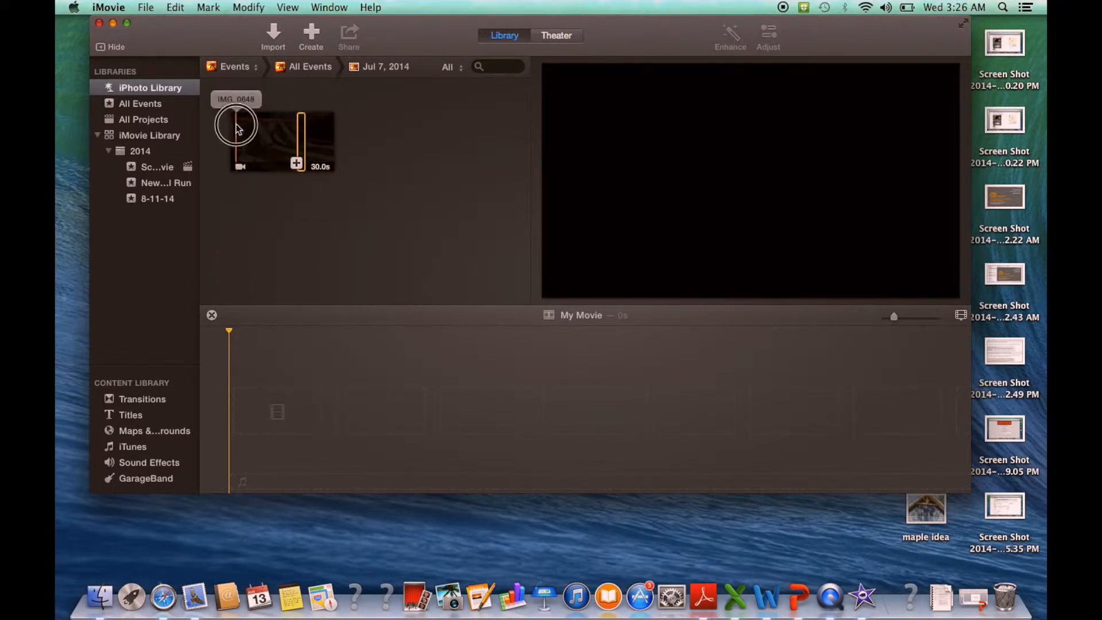
pyautogui.moveTo(232, 128); pyautogui.dragTo(344, 146)
pyautogui.moveTo(277, 144); pyautogui.dragTo(253, 408)
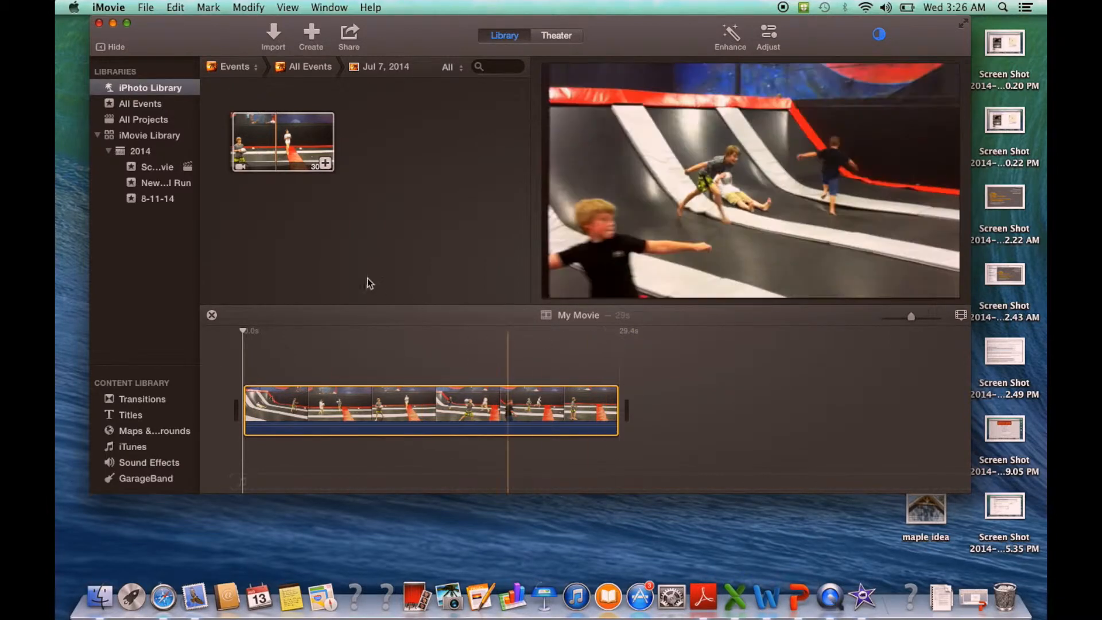
# Open the other Jul 7, 2014 event from all events and add about 24.6 s of clip IMG_0637 after the first timeline clip
pyautogui.click(380, 68)
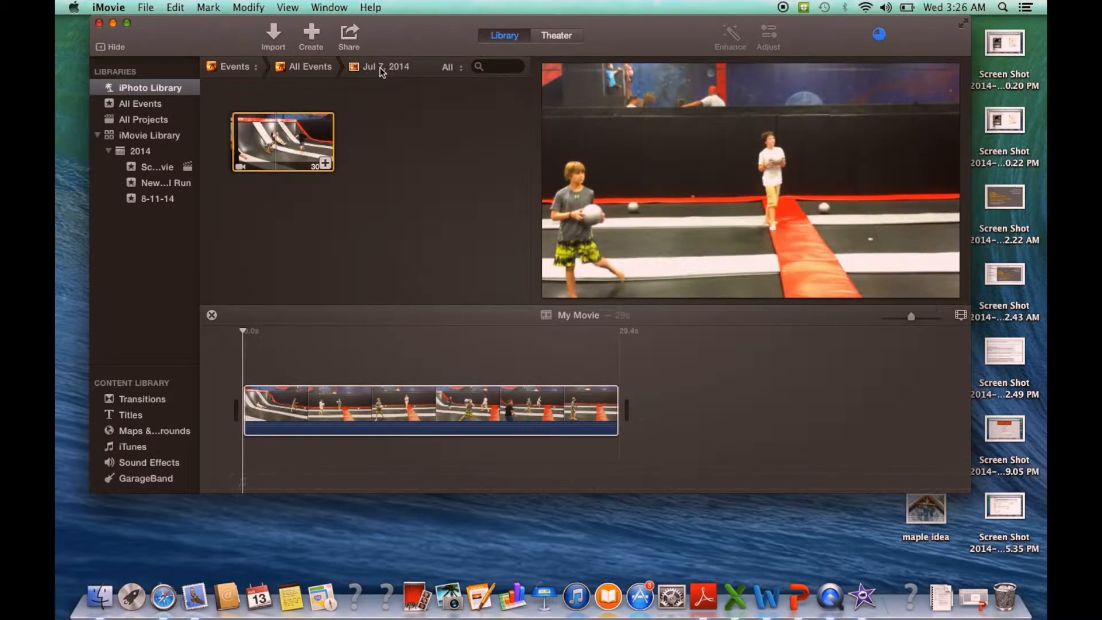
pyautogui.click(326, 70)
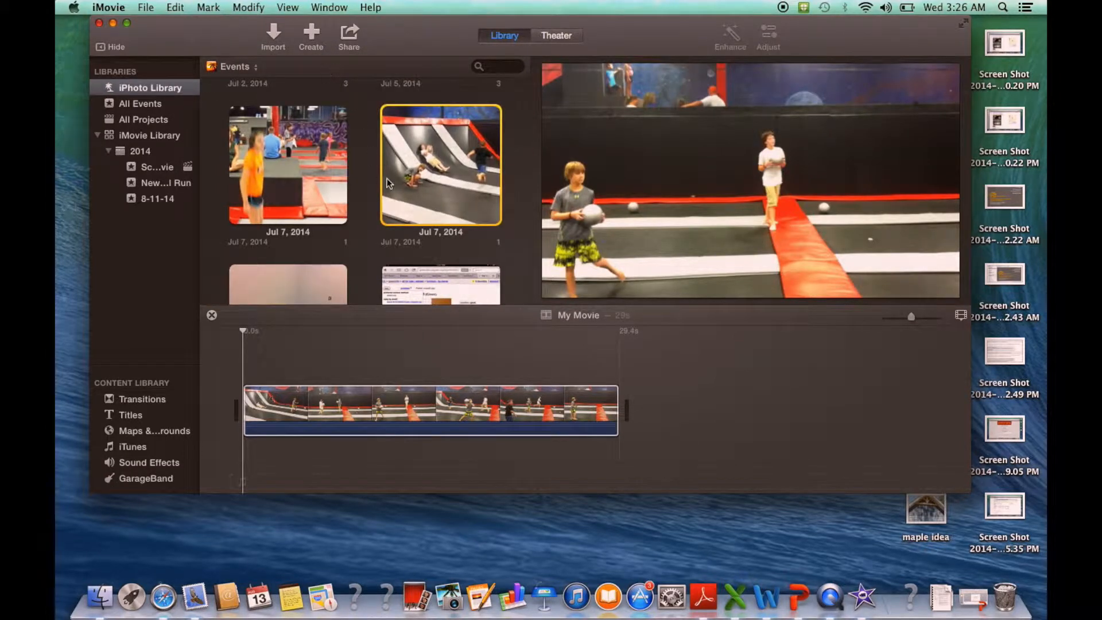
pyautogui.click(294, 182)
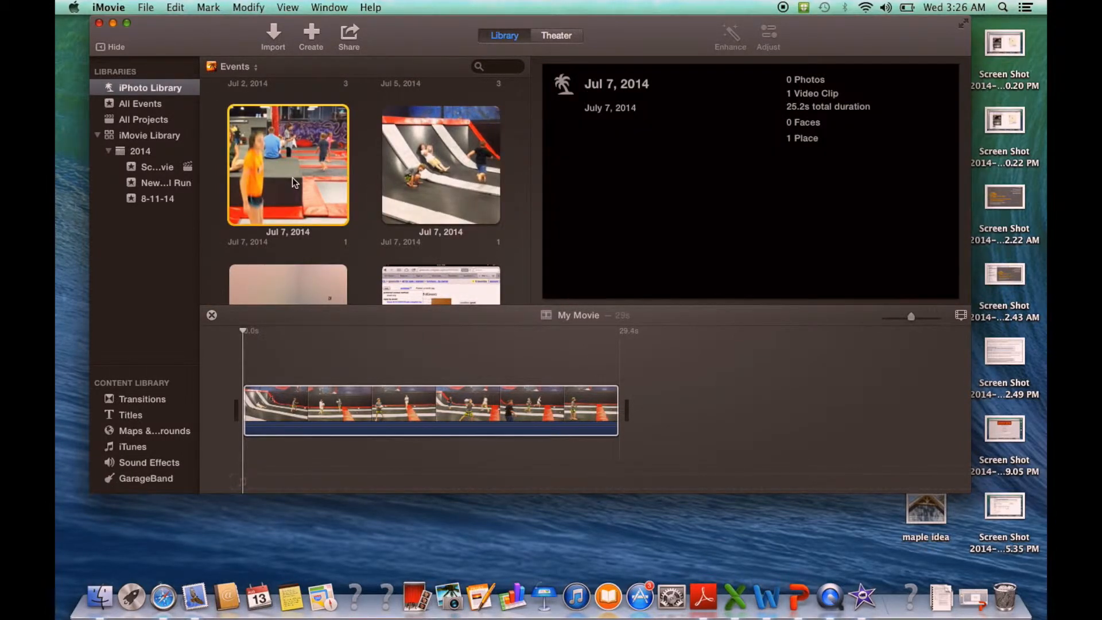
pyautogui.doubleClick(293, 179)
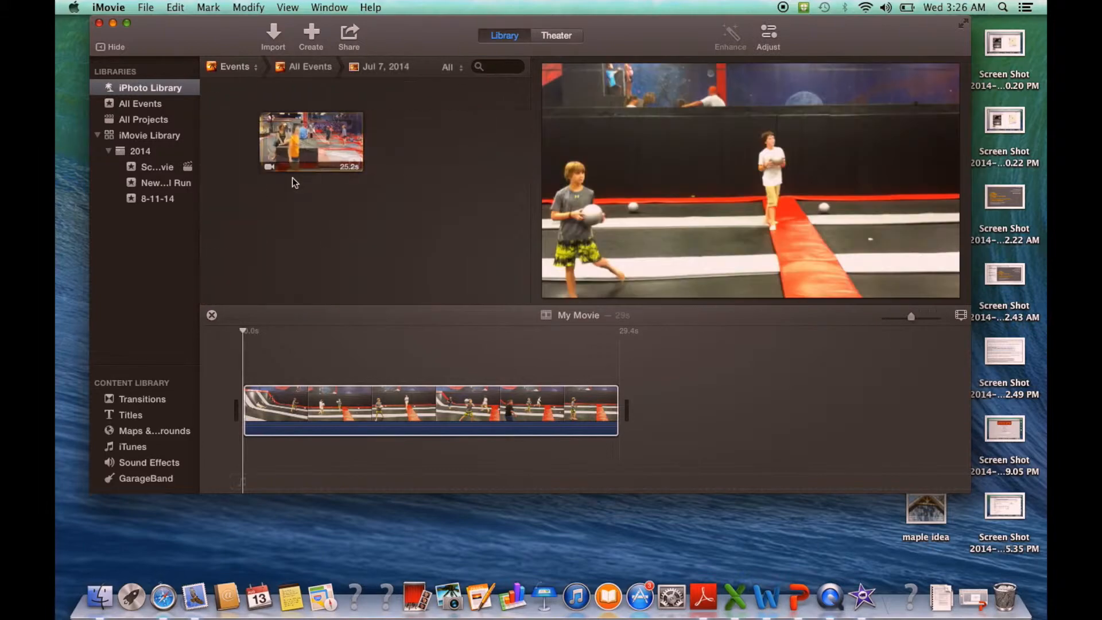
pyautogui.click(333, 134)
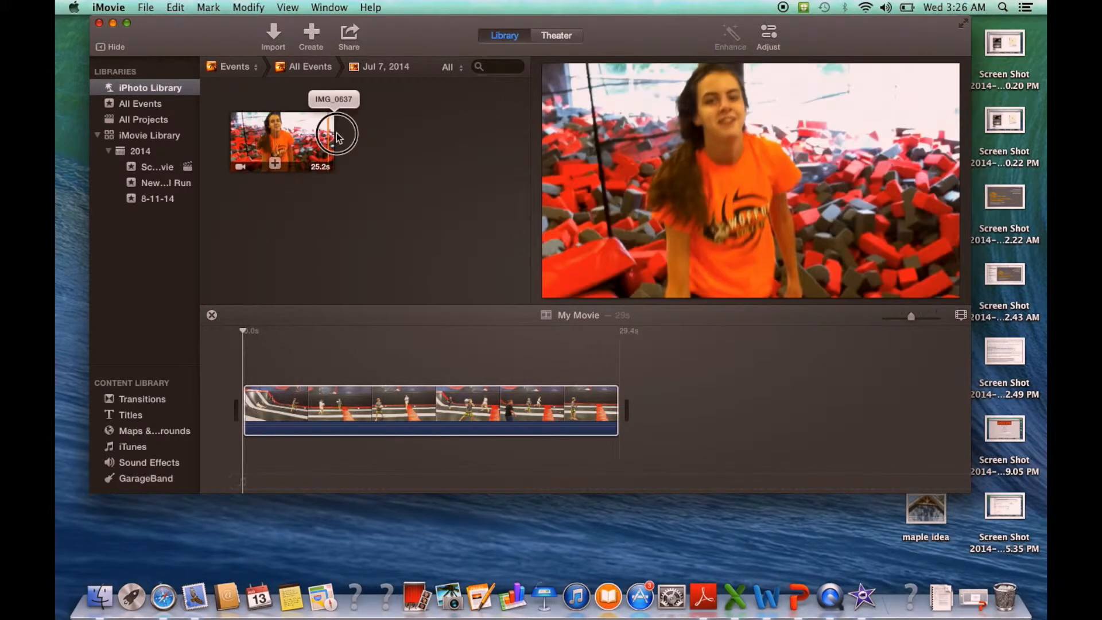
pyautogui.moveTo(235, 146); pyautogui.dragTo(344, 140)
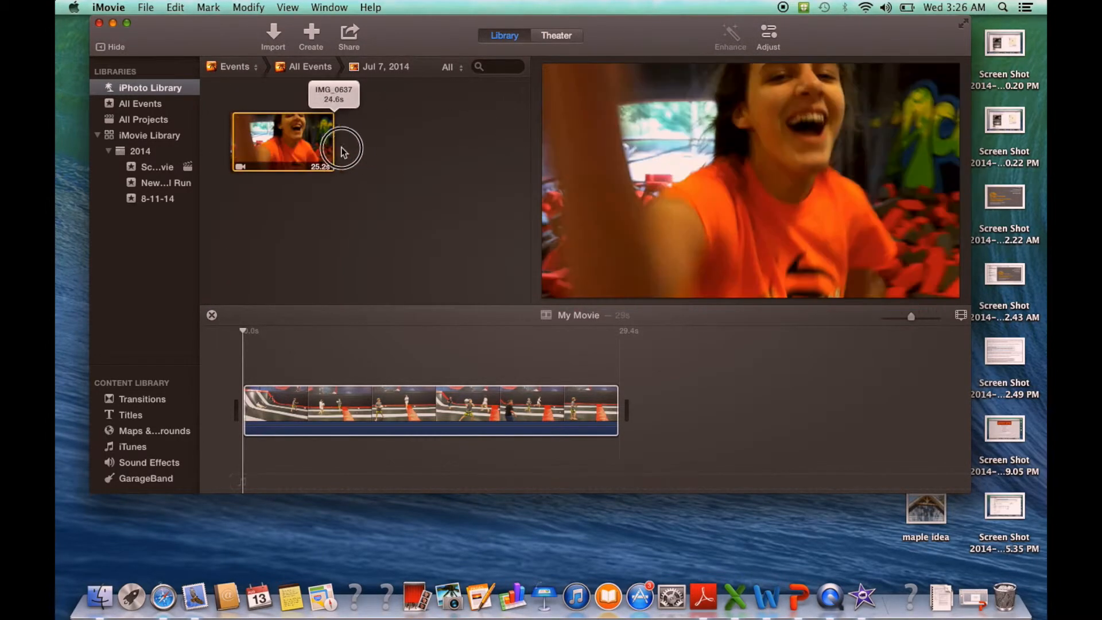
pyautogui.moveTo(278, 147); pyautogui.dragTo(649, 408)
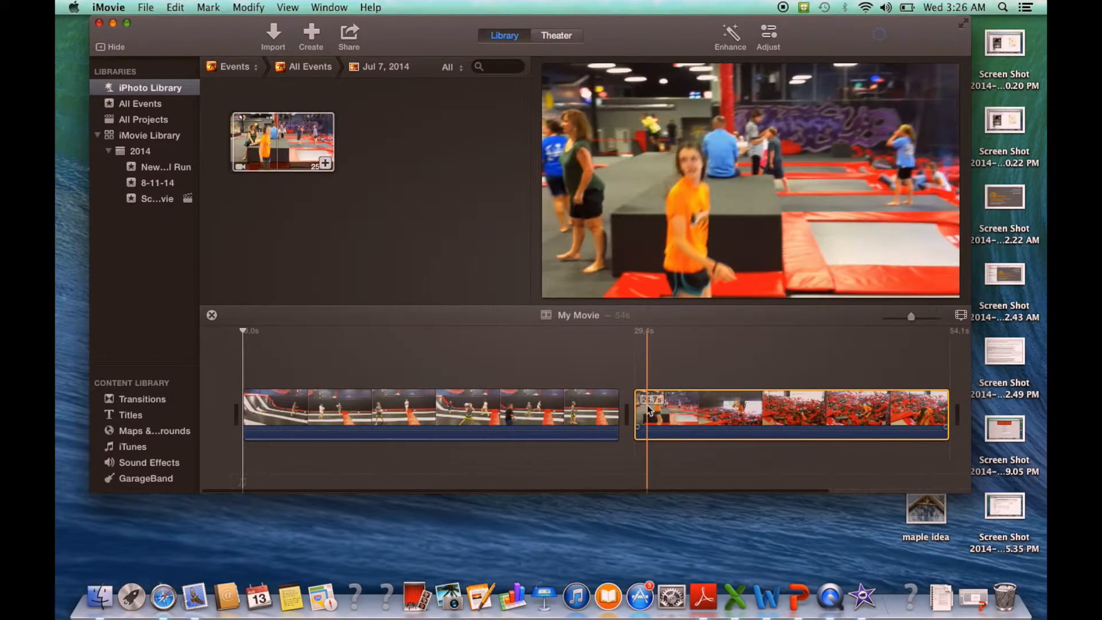
# Return to all iPhoto events, find the Jul 2, 2014 event containing three photos and open it
pyautogui.click(270, 121)
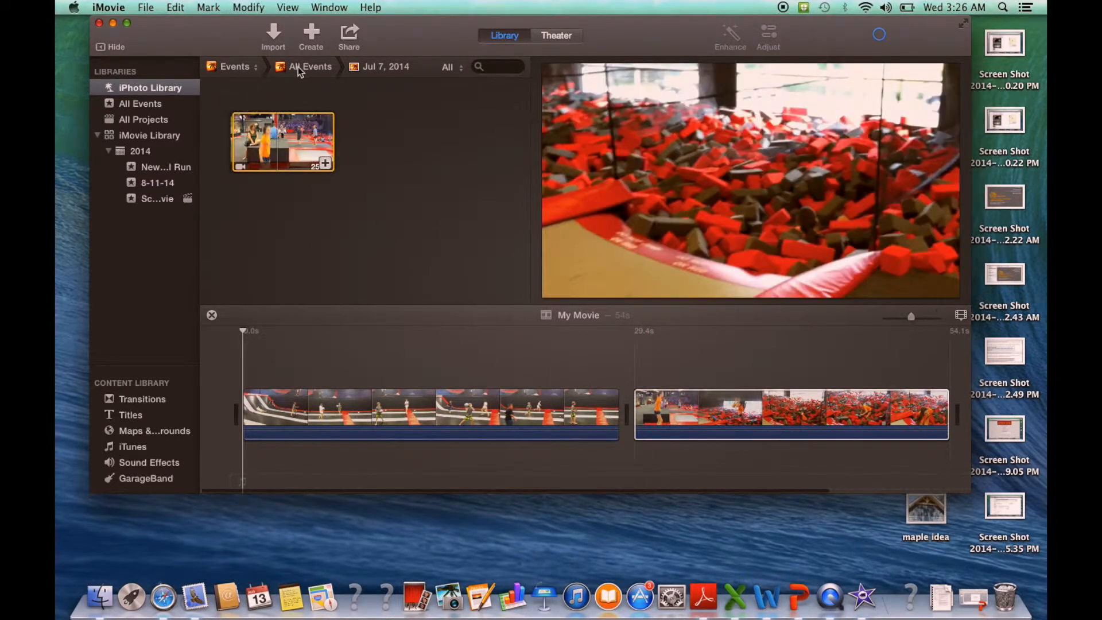
pyautogui.click(298, 67)
pyautogui.scroll(8, 295, 205)
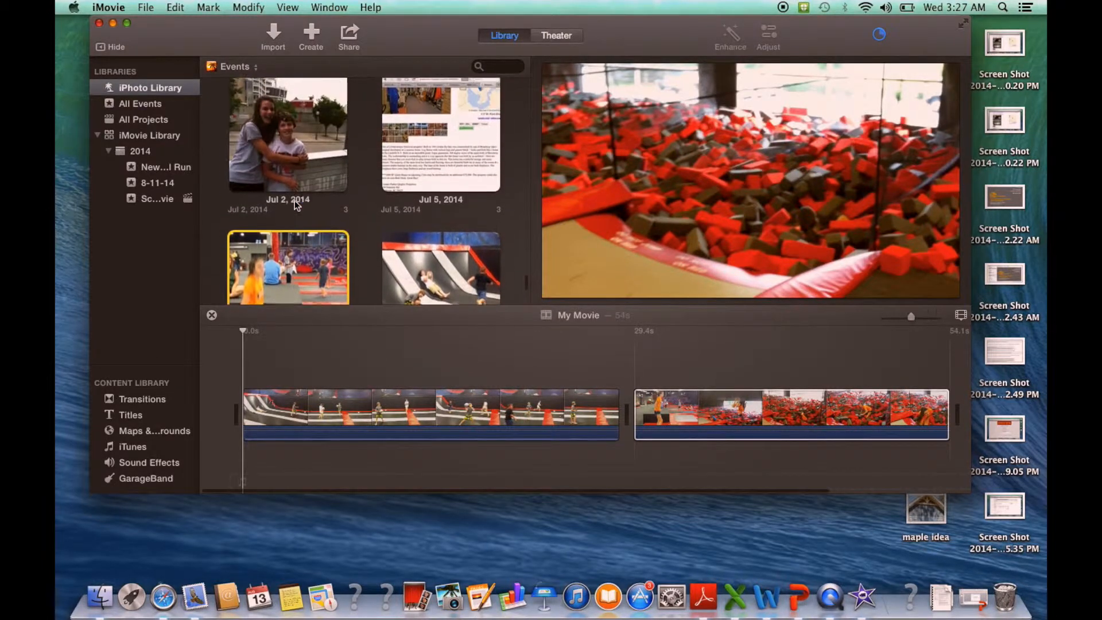
pyautogui.scroll(-5, 295, 204)
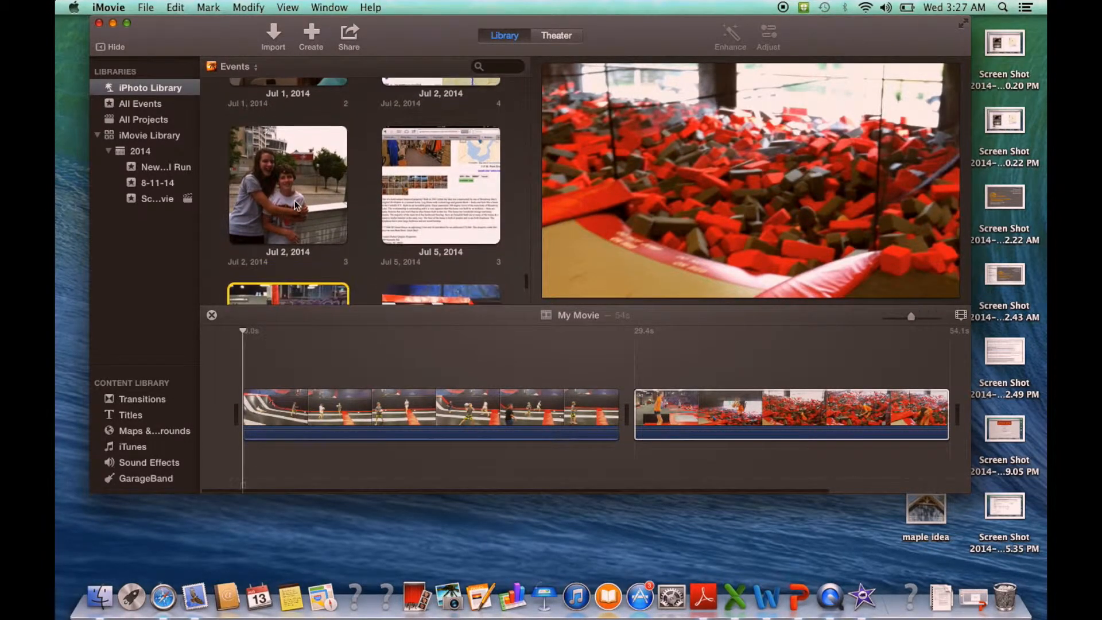
pyautogui.scroll(-10, 296, 139)
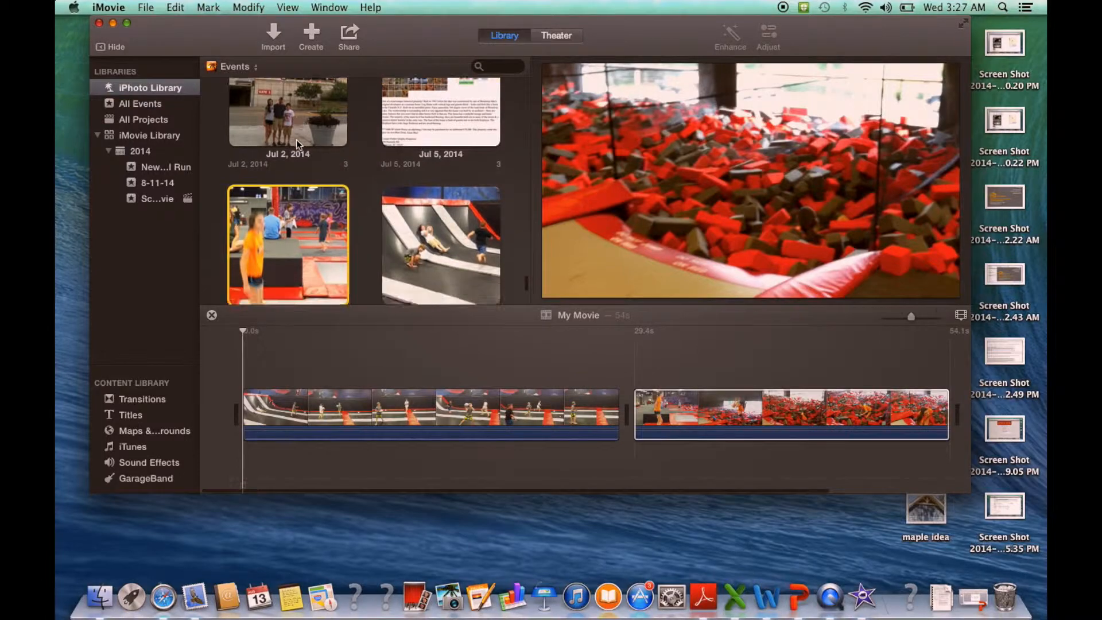
pyautogui.scroll(15, 296, 139)
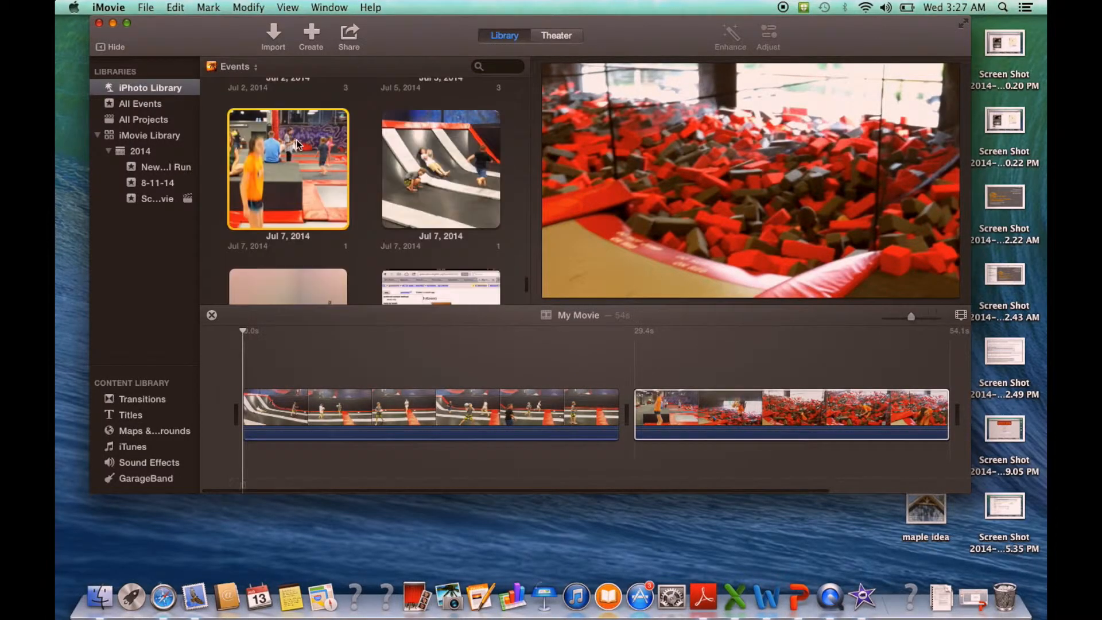
pyautogui.scroll(10, 296, 143)
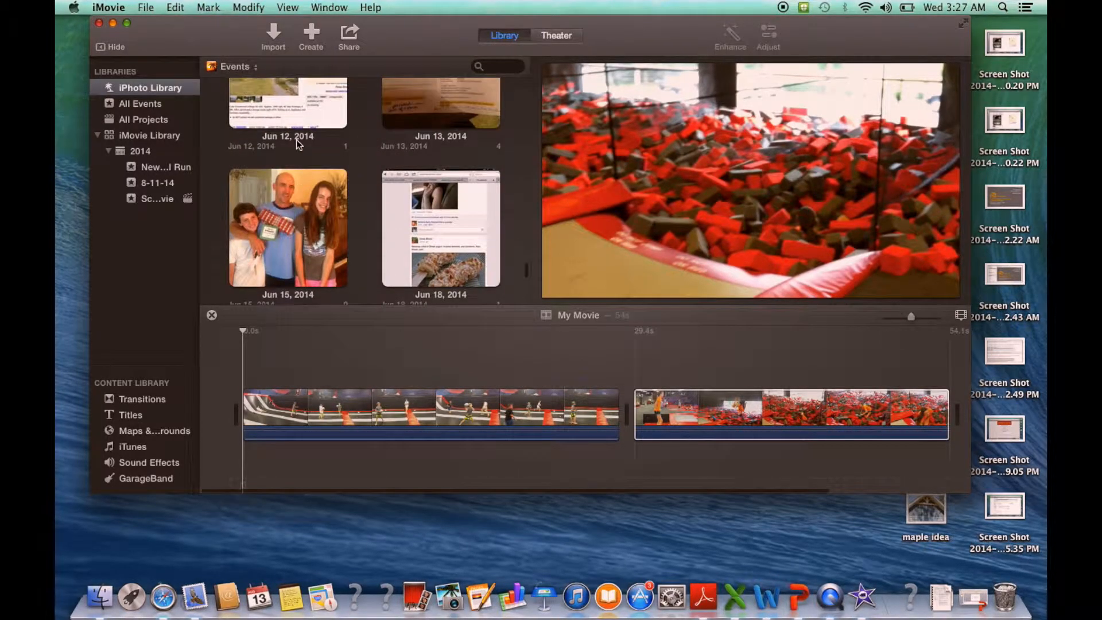
pyautogui.scroll(-10, 296, 140)
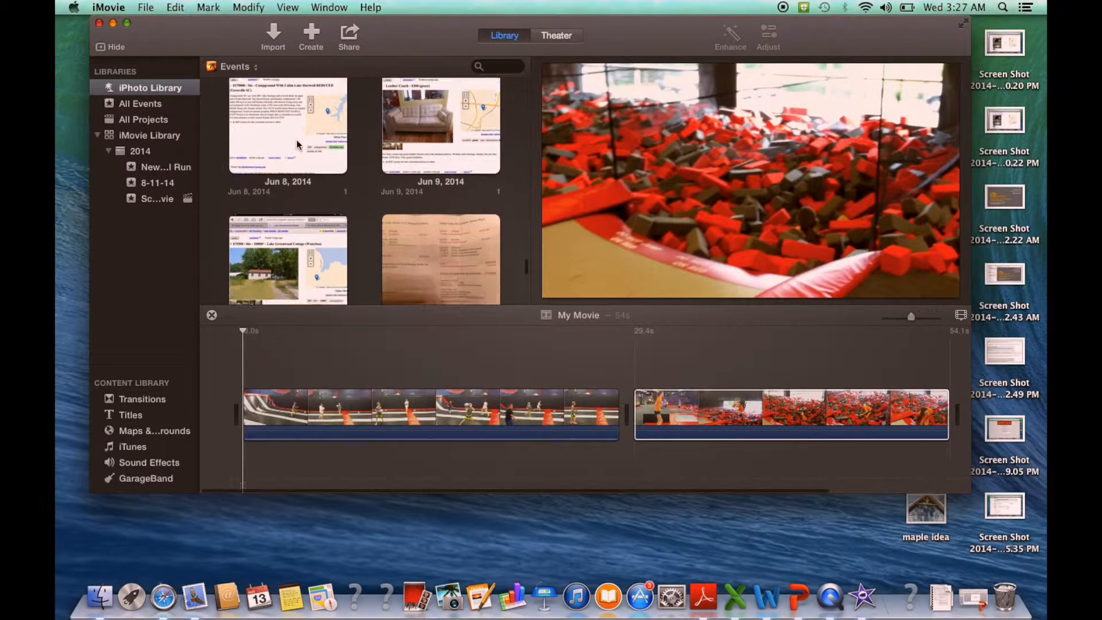
pyautogui.scroll(2, 296, 140)
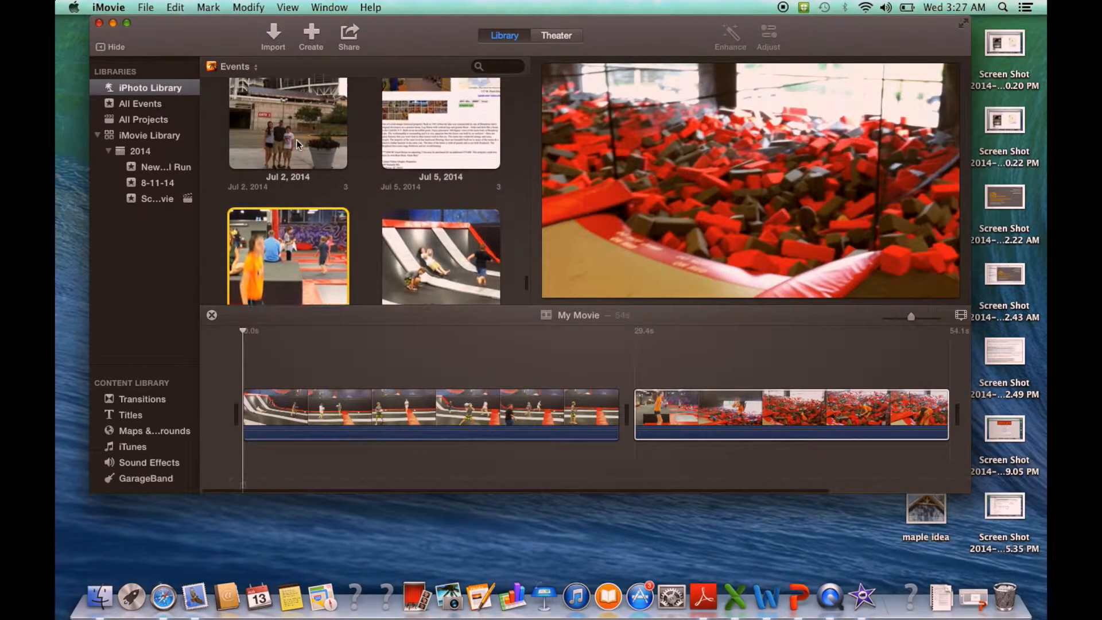
pyautogui.click(291, 156)
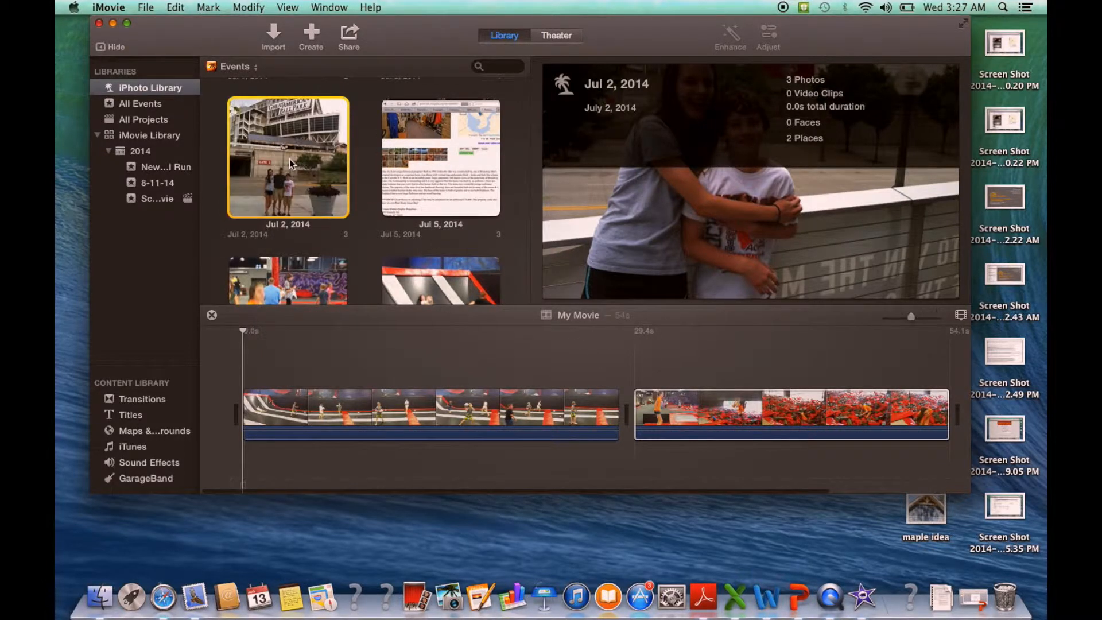
pyautogui.doubleClick(298, 182)
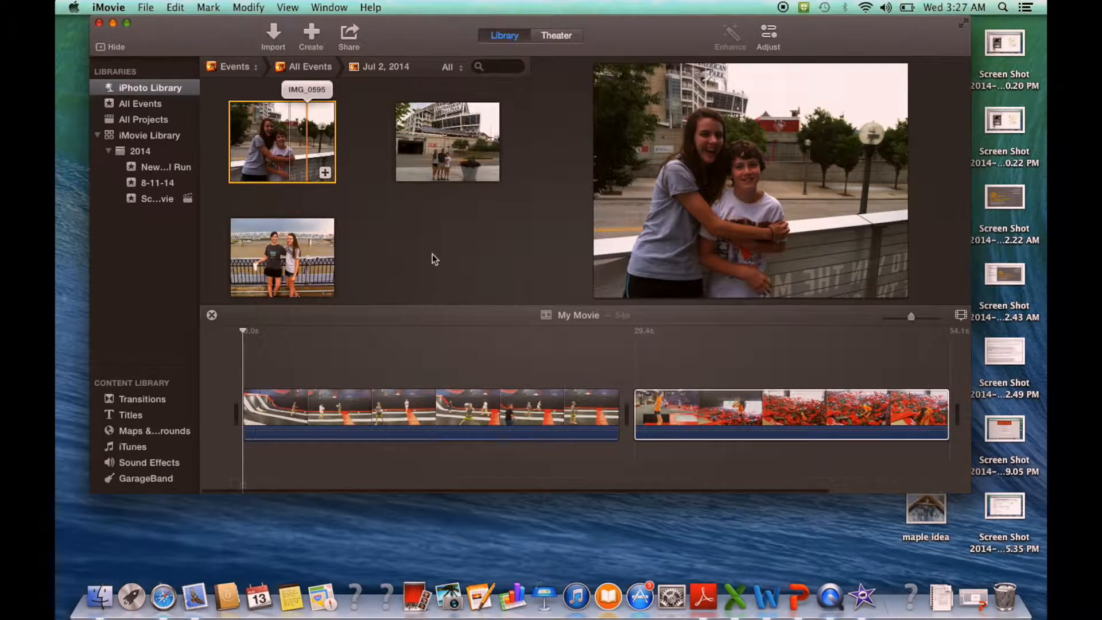
# Add the three Jul 2, 2014 photos one after another to the end of the My Movie timeline
pyautogui.click(320, 150)
pyautogui.moveTo(319, 150); pyautogui.dragTo(947, 407)
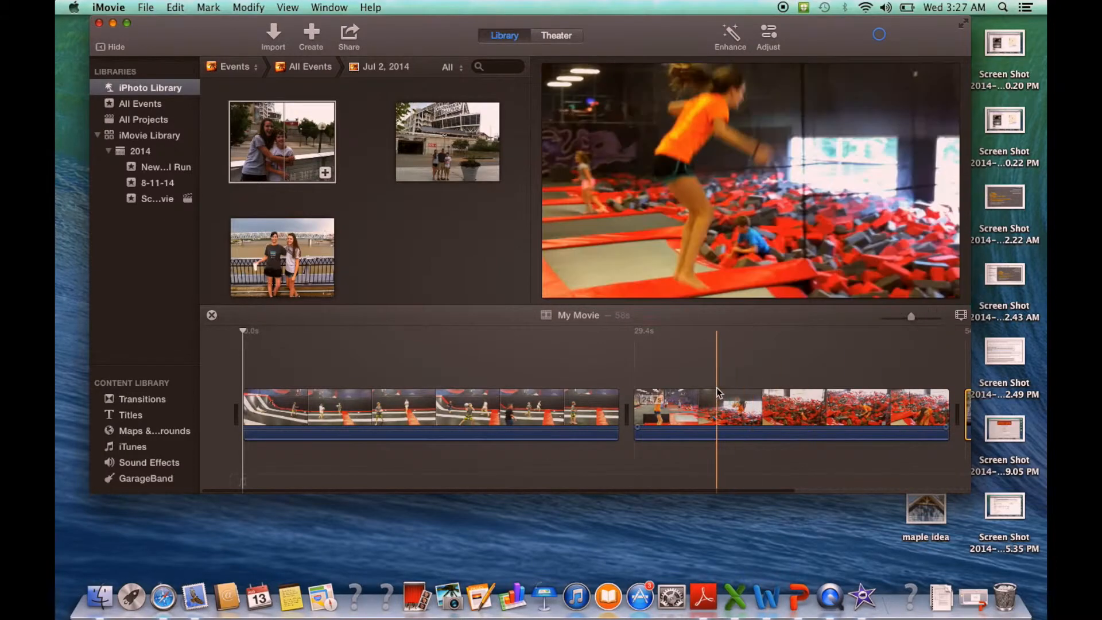
pyautogui.hscroll(5, 716, 388)
pyautogui.moveTo(442, 144); pyautogui.dragTo(860, 413)
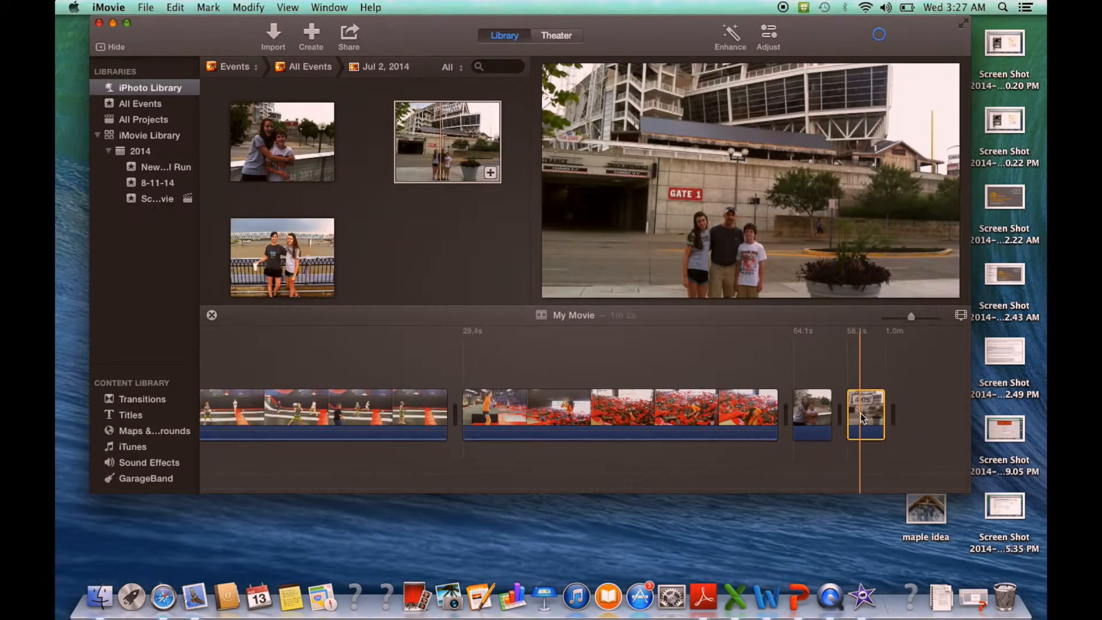
pyautogui.click(272, 246)
pyautogui.moveTo(272, 246); pyautogui.dragTo(897, 414)
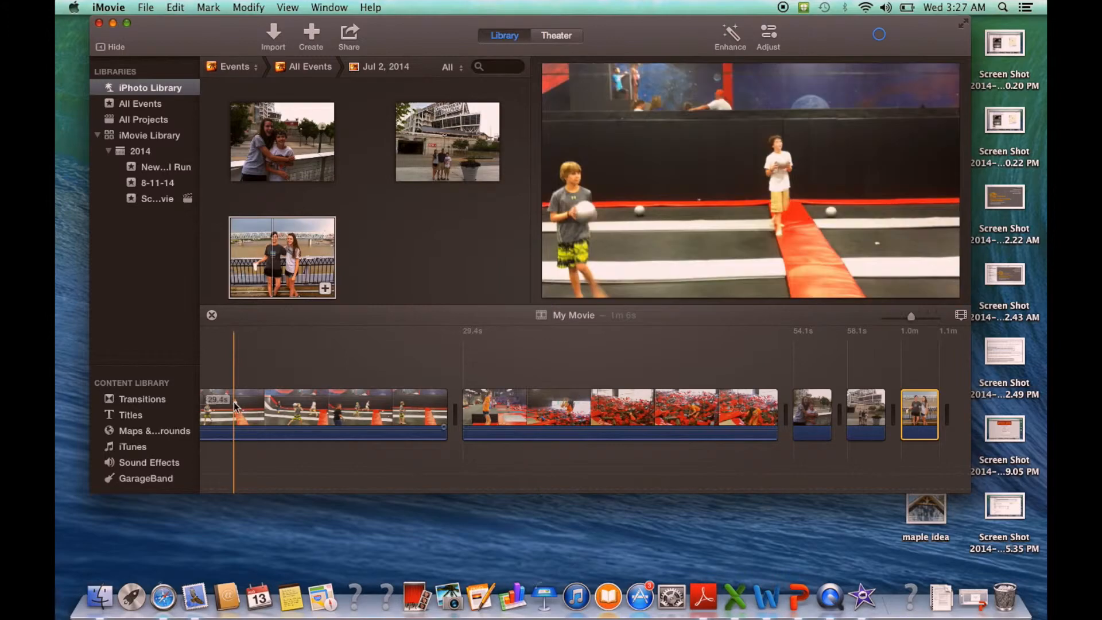
pyautogui.hscroll(-3, 253, 406)
pyautogui.hscroll(5, 253, 403)
pyautogui.hscroll(-5, 253, 407)
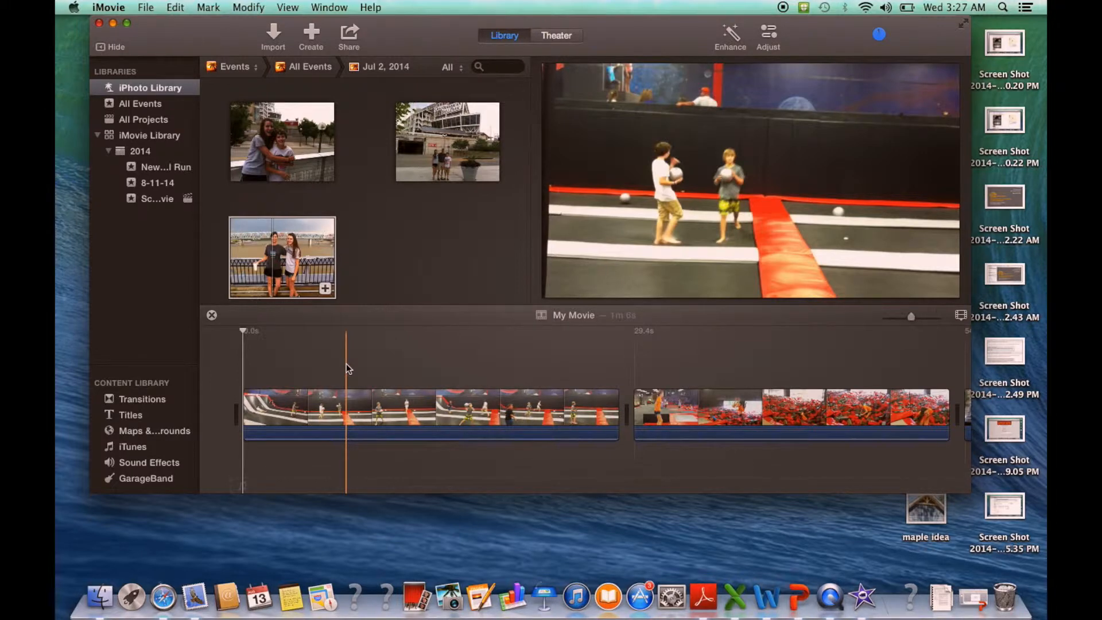
pyautogui.click(293, 264)
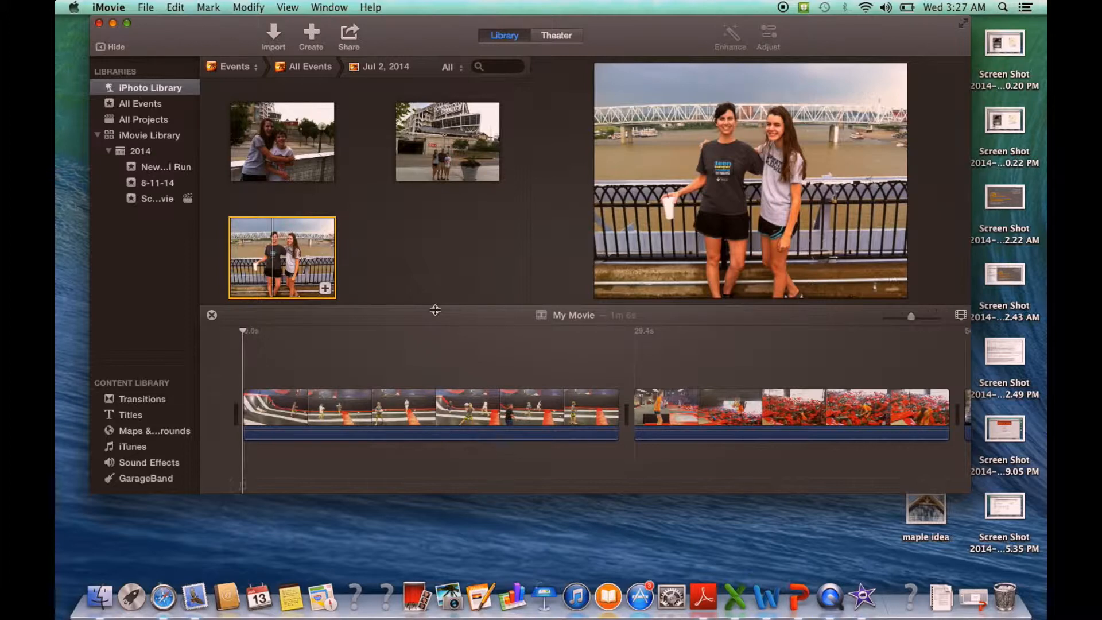
pyautogui.click(581, 323)
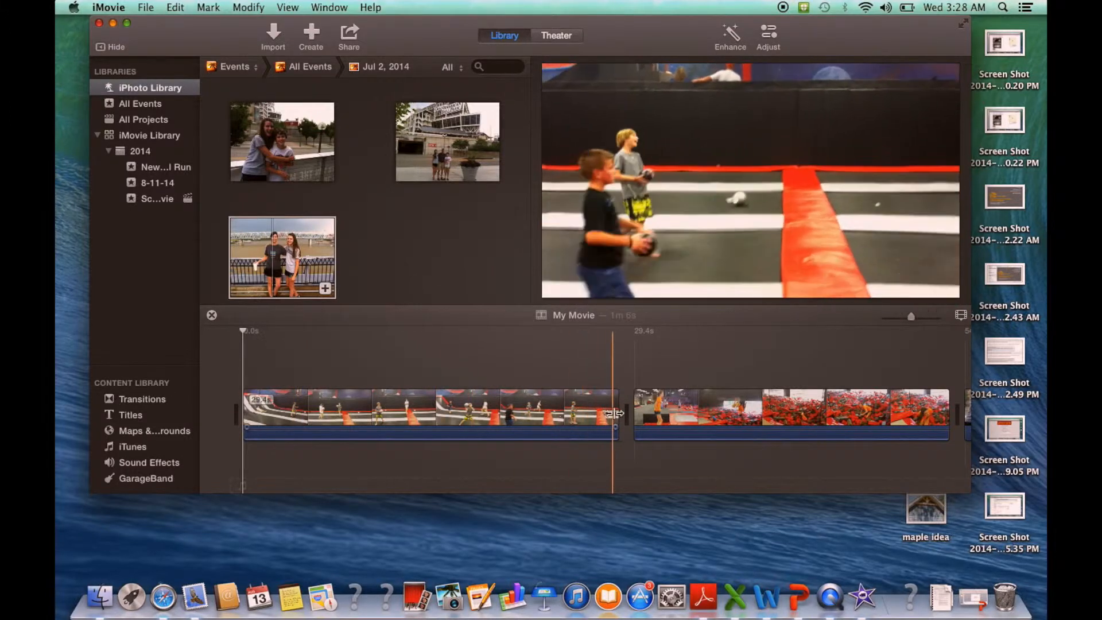
# Trim the end of the first video clip to about 18.6 s and the second so it ends at about 34.3 s
pyautogui.moveTo(618, 409); pyautogui.dragTo(556, 409)
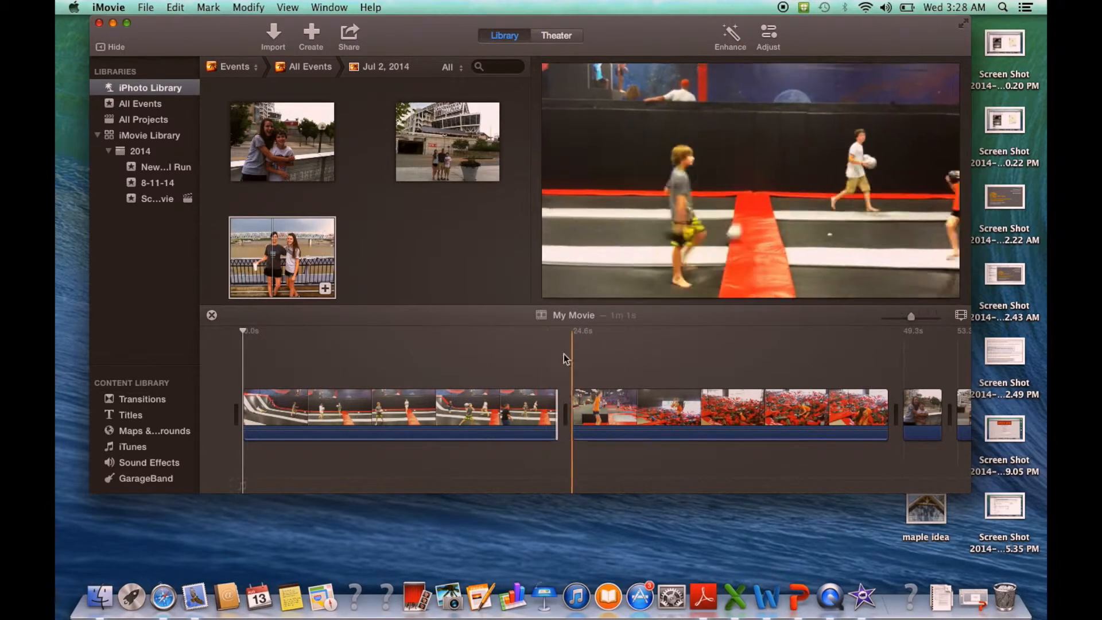
pyautogui.moveTo(554, 394); pyautogui.dragTo(479, 394)
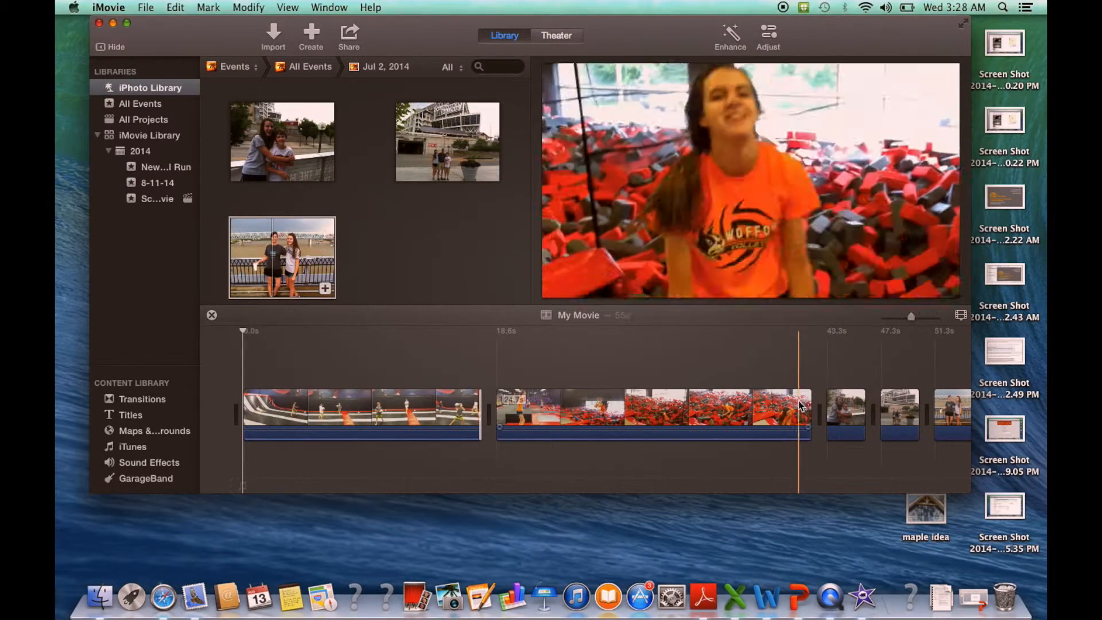
pyautogui.moveTo(811, 402); pyautogui.dragTo(778, 398)
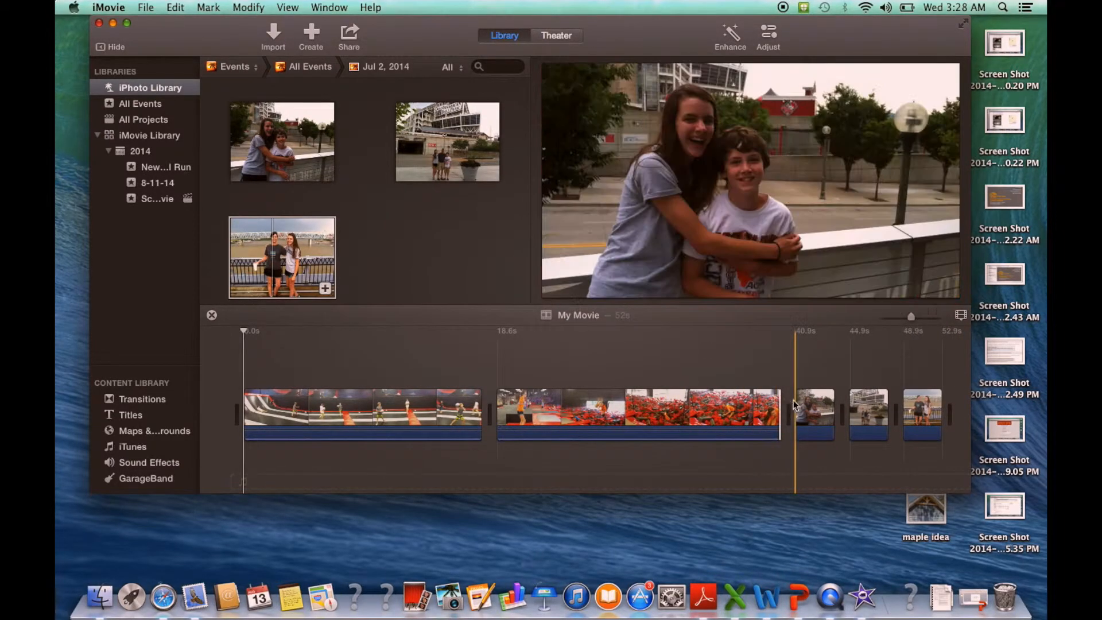
pyautogui.moveTo(769, 401); pyautogui.dragTo(696, 401)
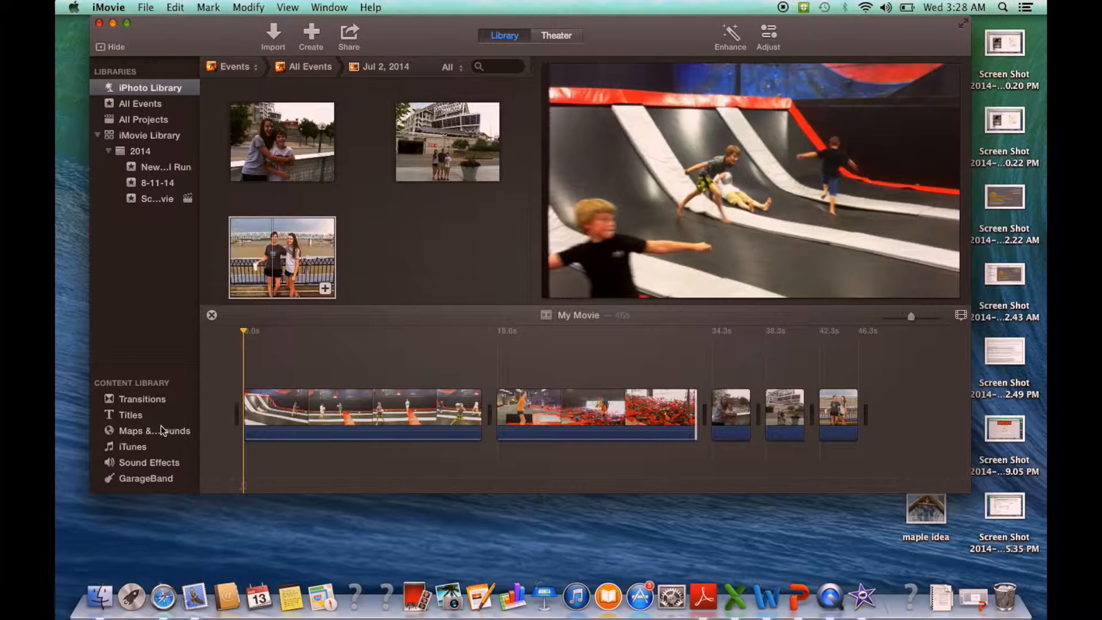
# Open the available title styles and preview the Pop-up and Line Lower Third titles
pyautogui.click(140, 415)
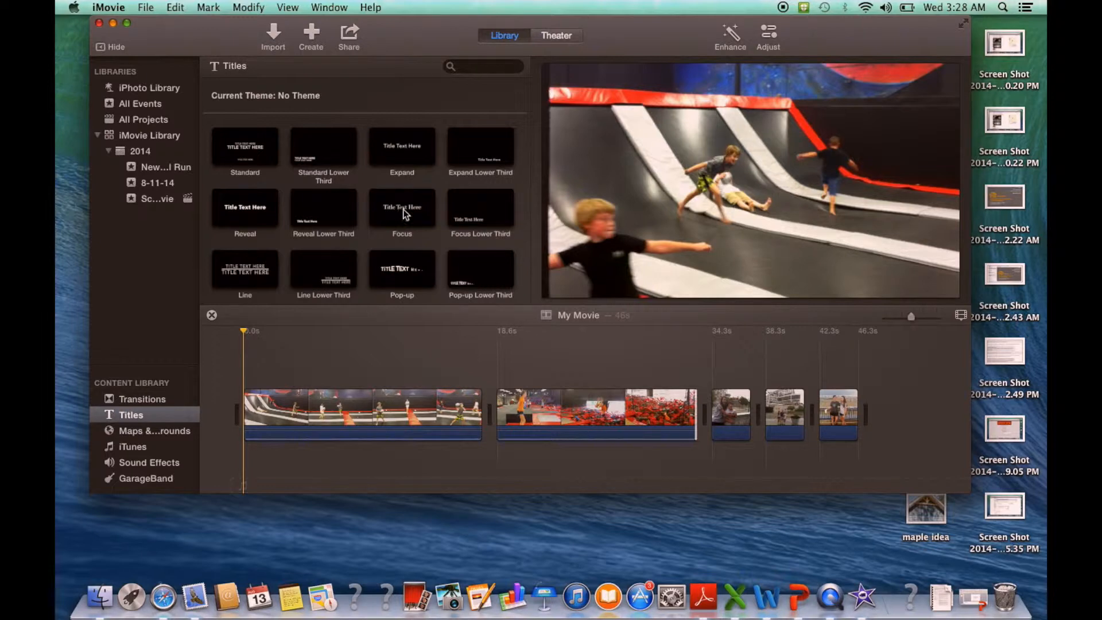
pyautogui.click(394, 269)
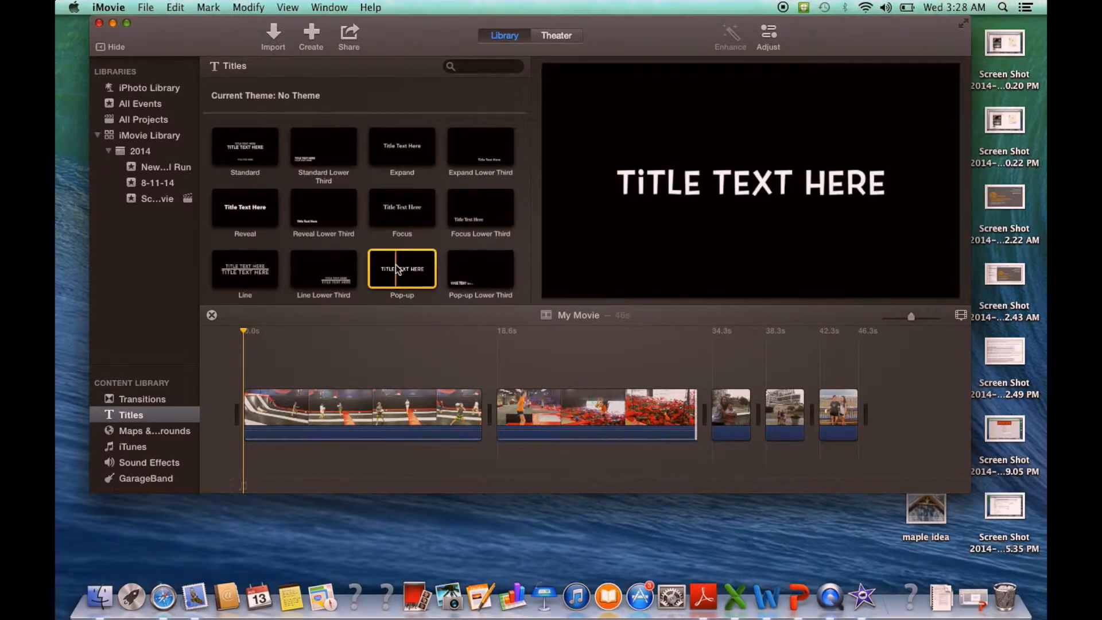
pyautogui.click(339, 263)
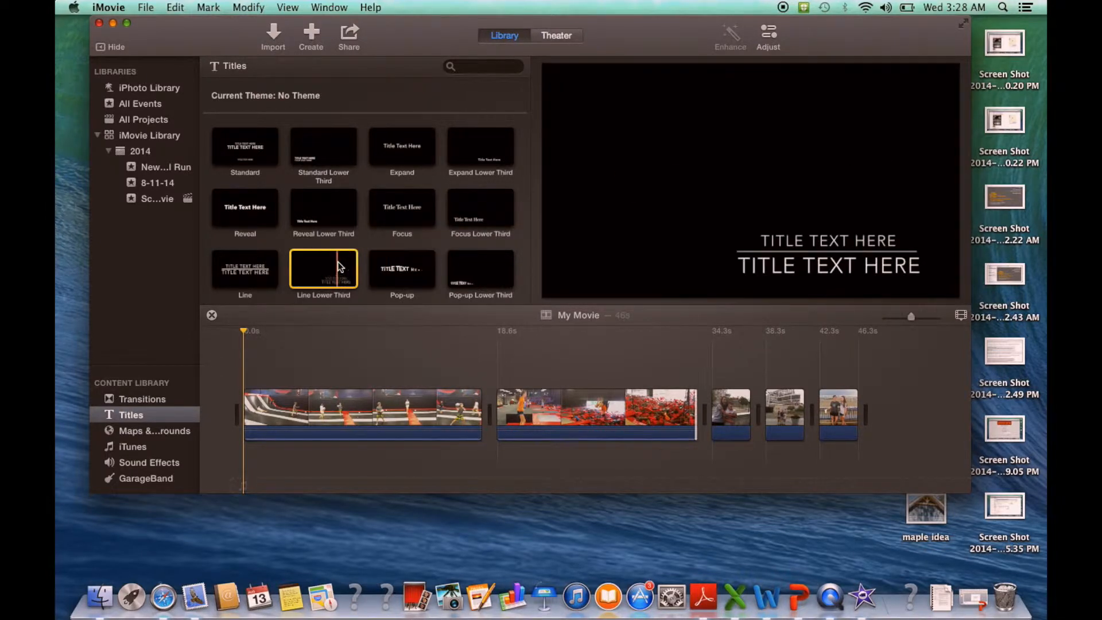
pyautogui.click(405, 257)
# Try the Pop-up title as an overlay on the start of the first video clip and undo it
pyautogui.moveTo(401, 267); pyautogui.dragTo(279, 413)
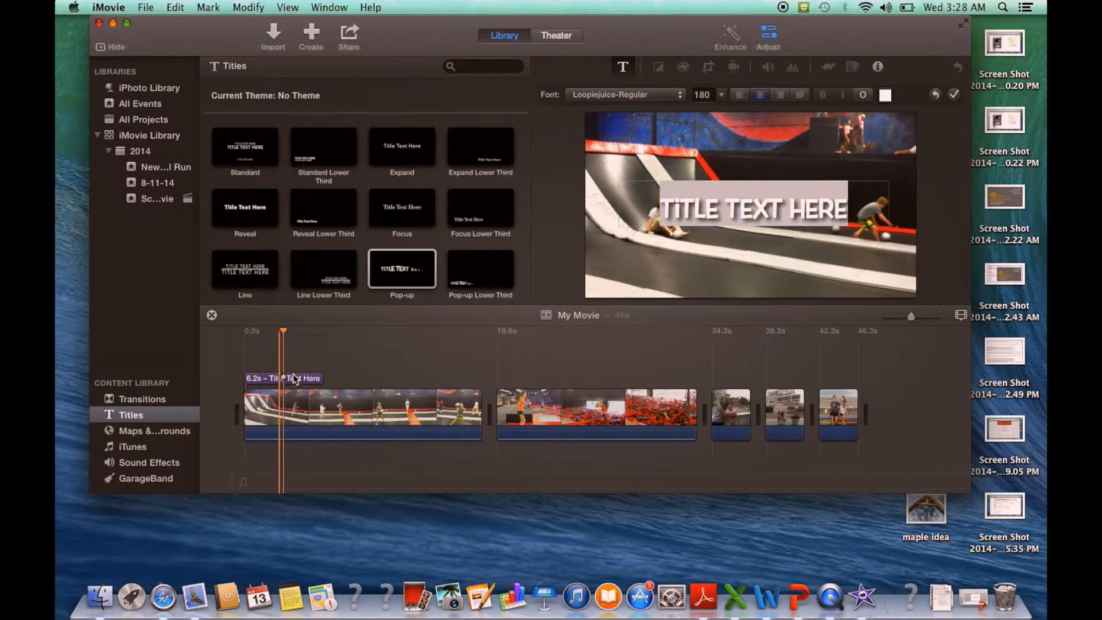
pyautogui.click(175, 7)
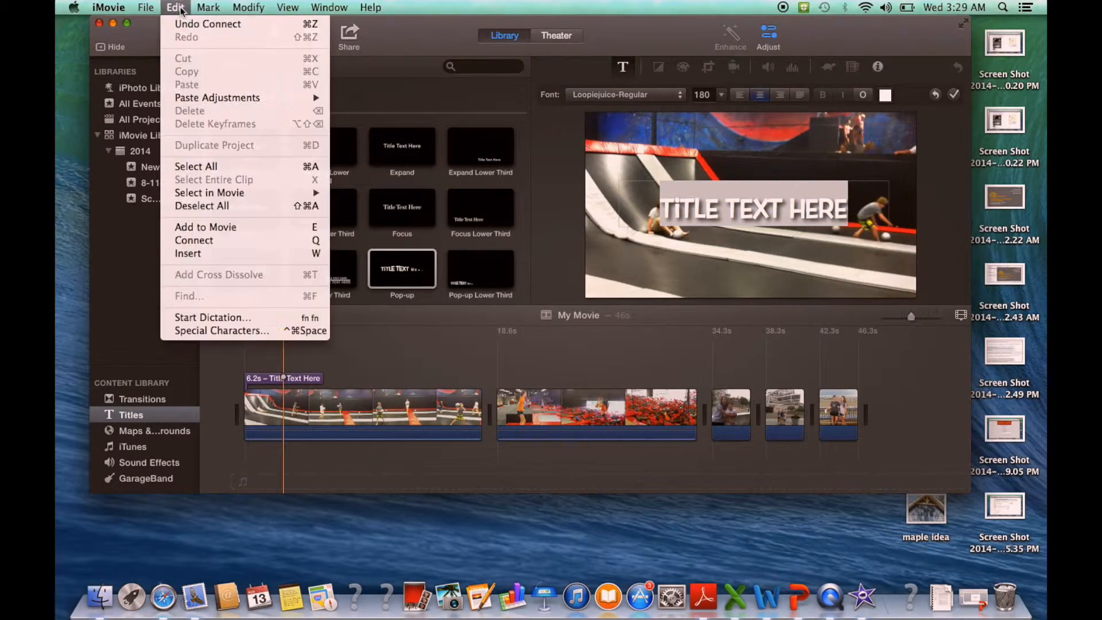
pyautogui.click(190, 24)
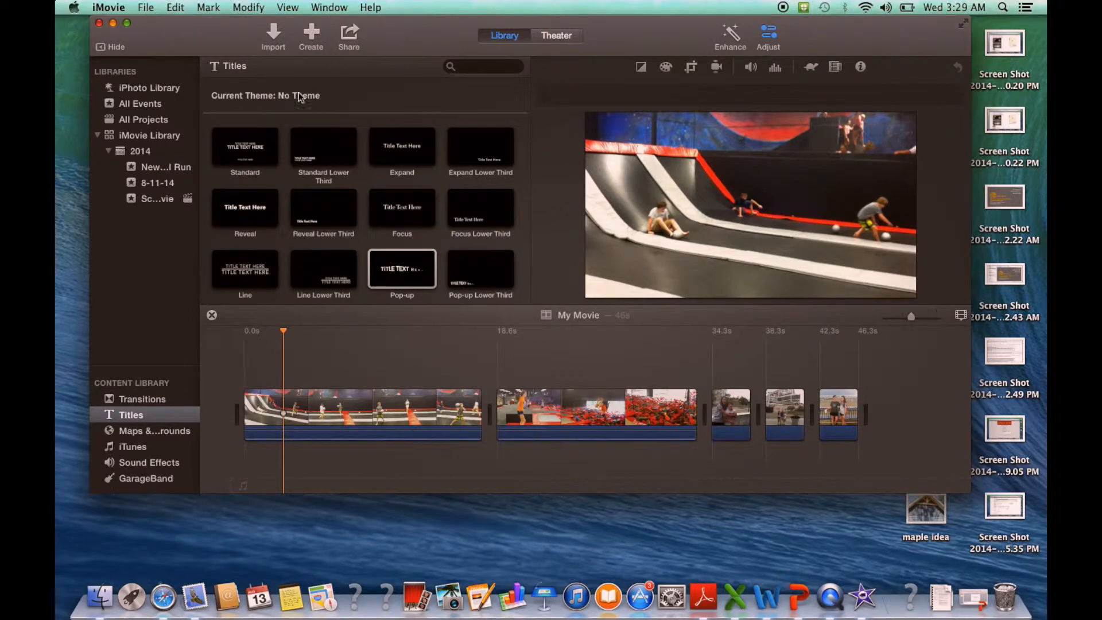
# Insert a Pop-up title before the first video clip, reading SUMMER FUN, and extend its duration to about 6.7 s
pyautogui.moveTo(392, 271); pyautogui.dragTo(246, 416)
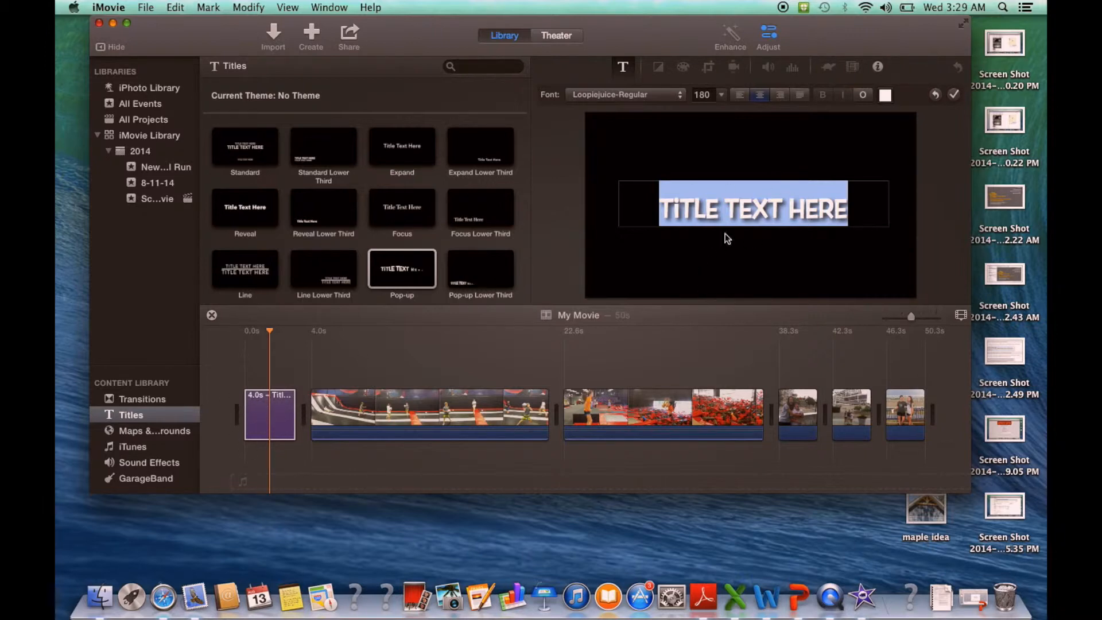
pyautogui.write('SUMMER FUN')
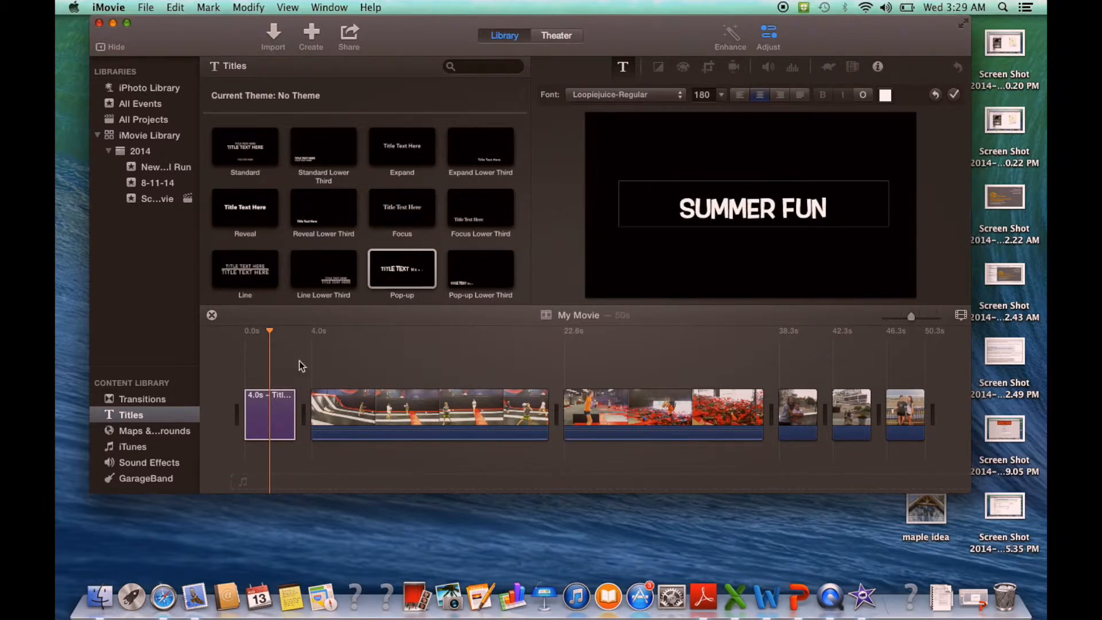
pyautogui.moveTo(295, 414); pyautogui.dragTo(332, 414)
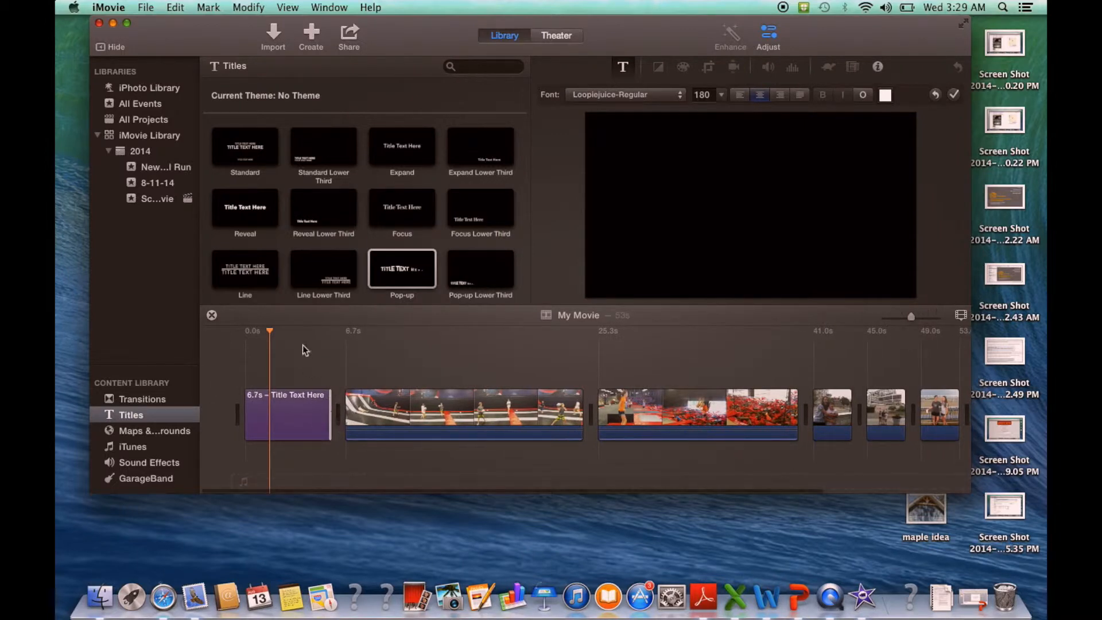
pyautogui.click(302, 346)
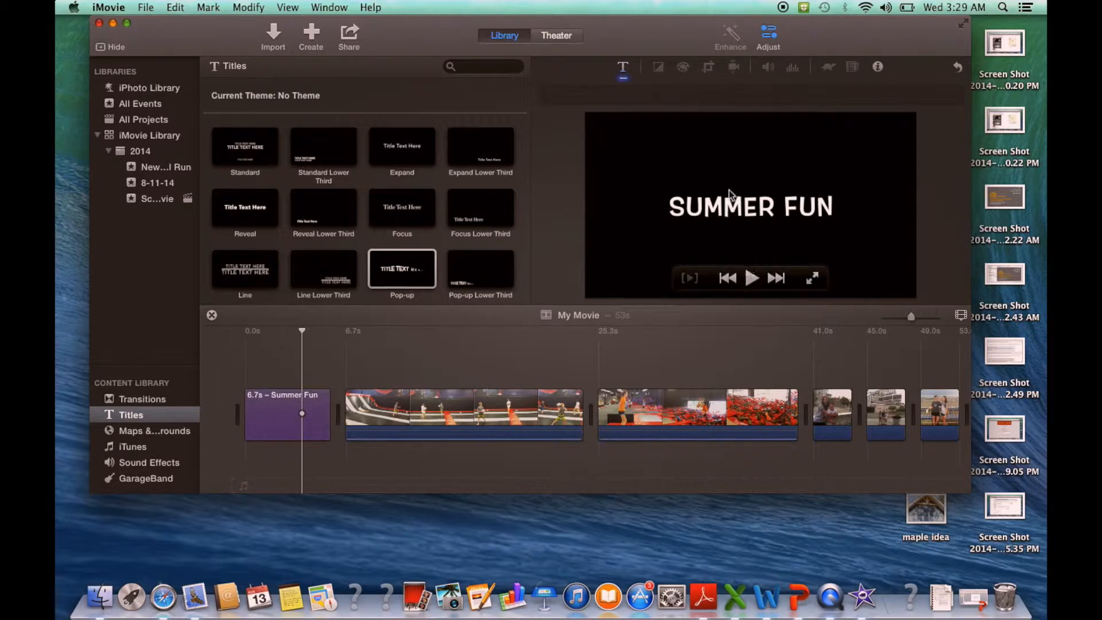
# Examine the text formatting options of the SUMMER FUN title and leave the text editing
pyautogui.doubleClick(729, 207)
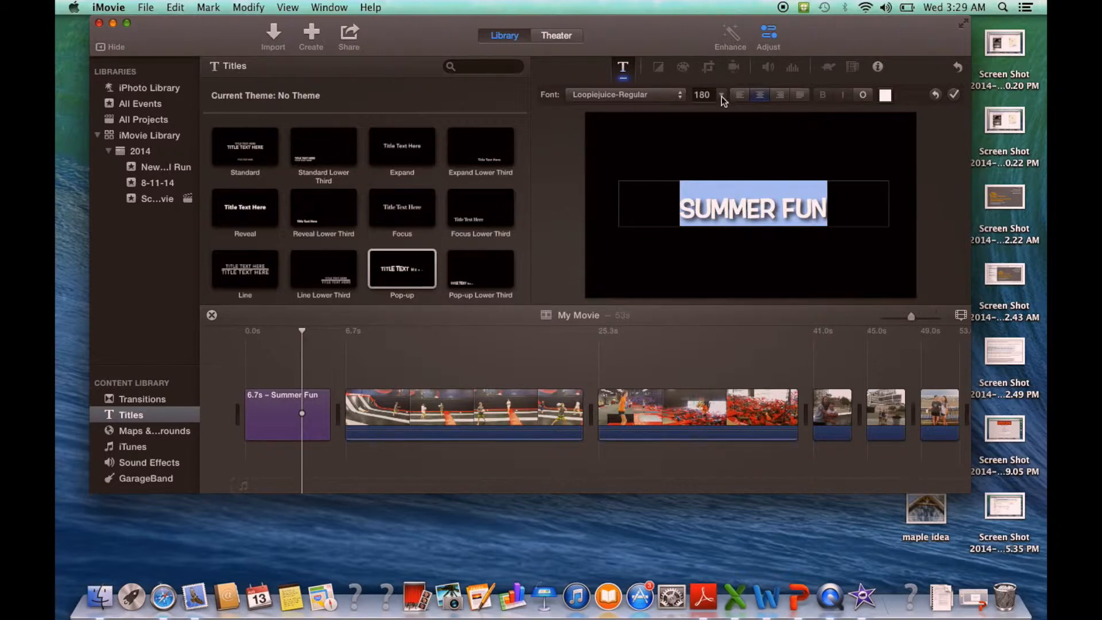
pyautogui.click(689, 166)
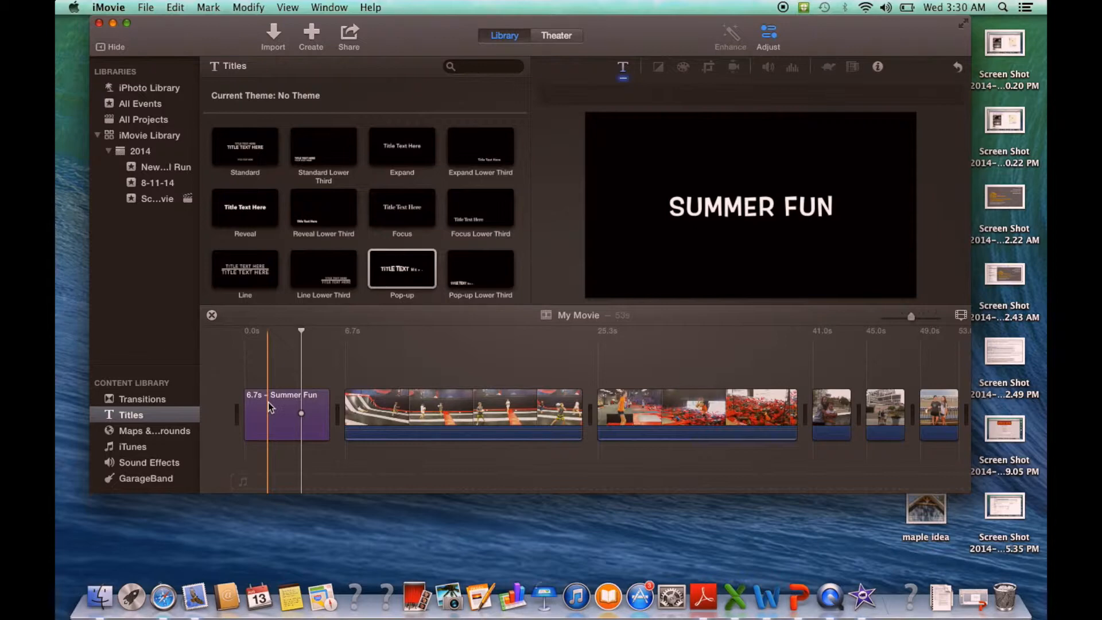
# Position the playhead near the start of the SUMMER FUN title and open the voiceover recording controls
pyautogui.click(334, 8)
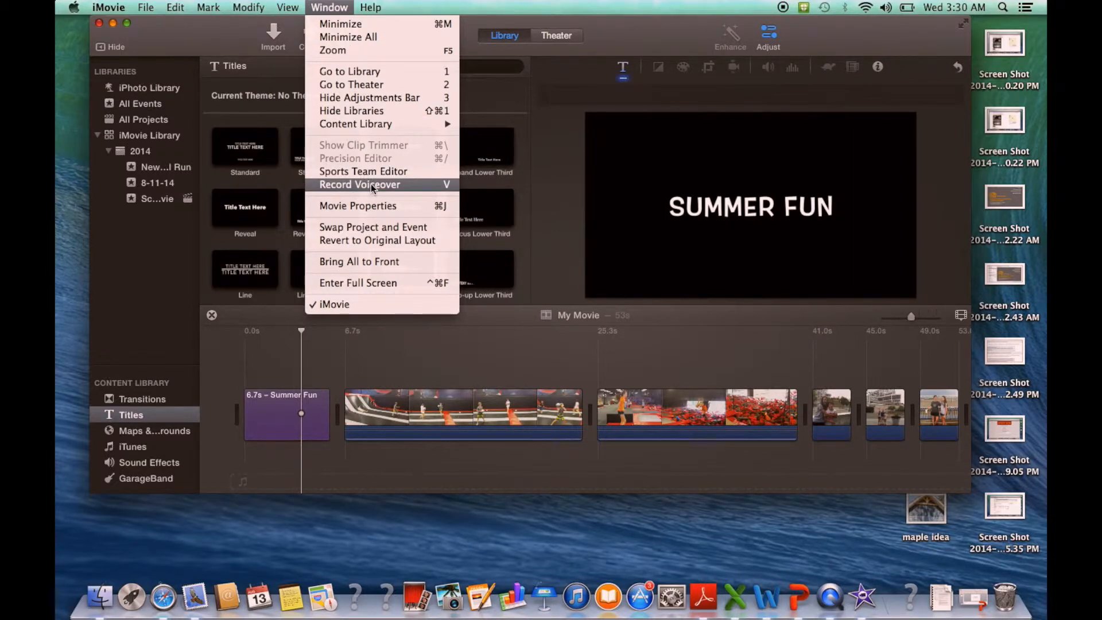
pyautogui.click(298, 404)
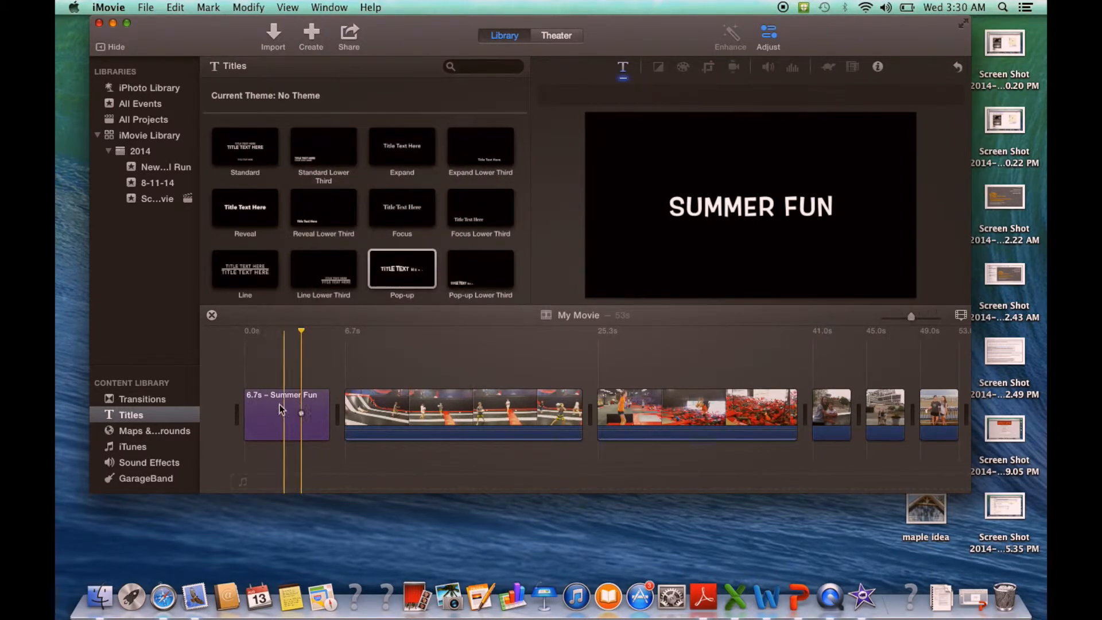
pyautogui.click(260, 405)
pyautogui.press('v')
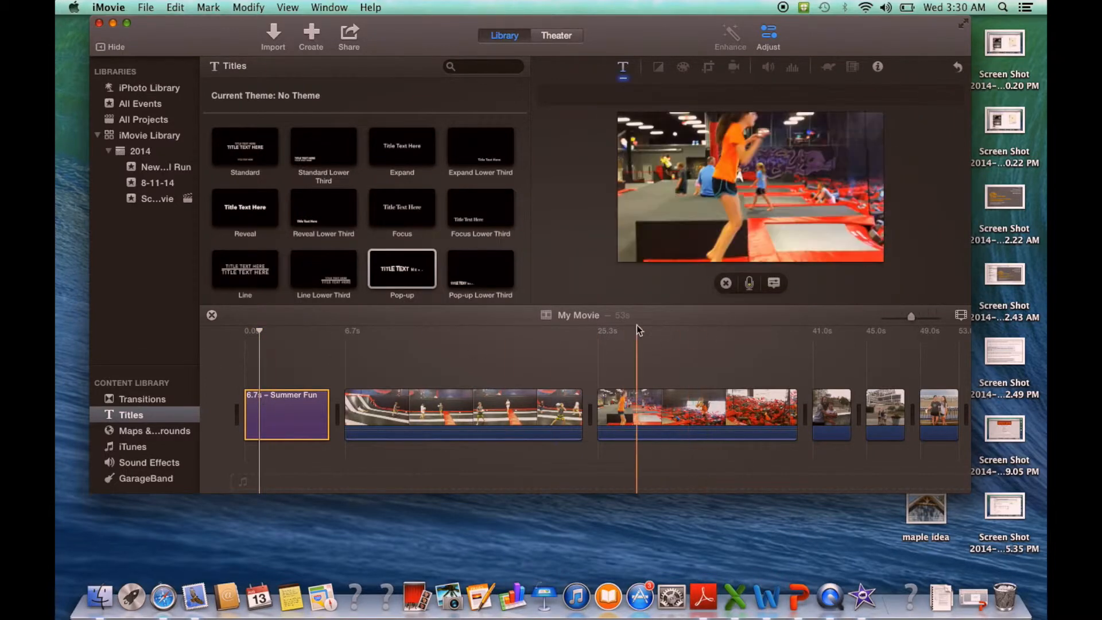
# Record a trial voiceover over the SUMMER FUN title and delete the recorded clip
pyautogui.click(749, 283)
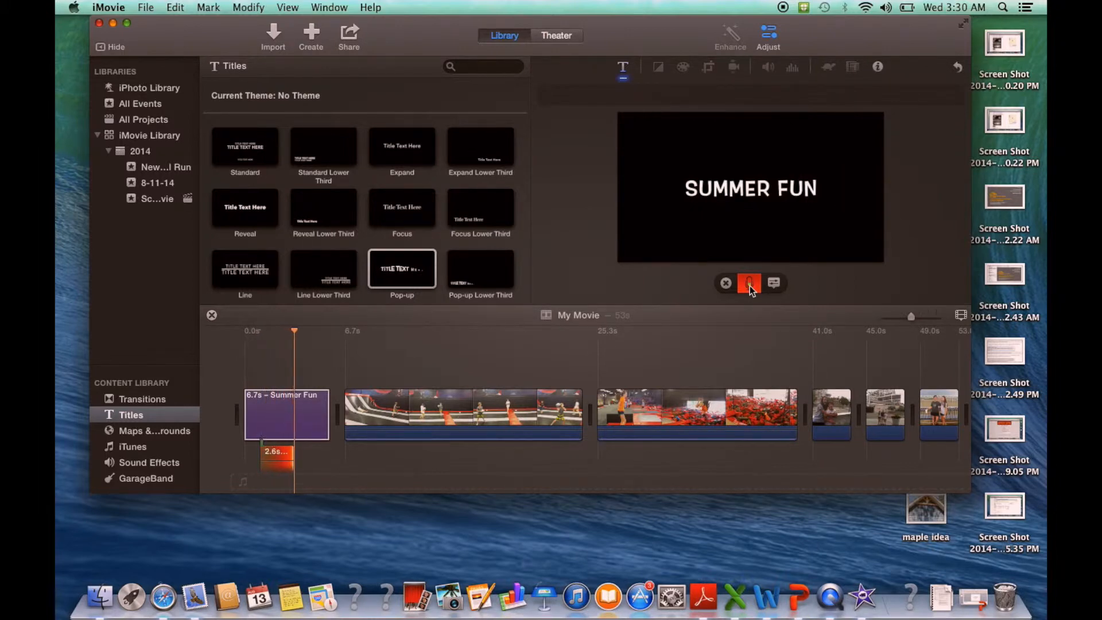
pyautogui.click(750, 284)
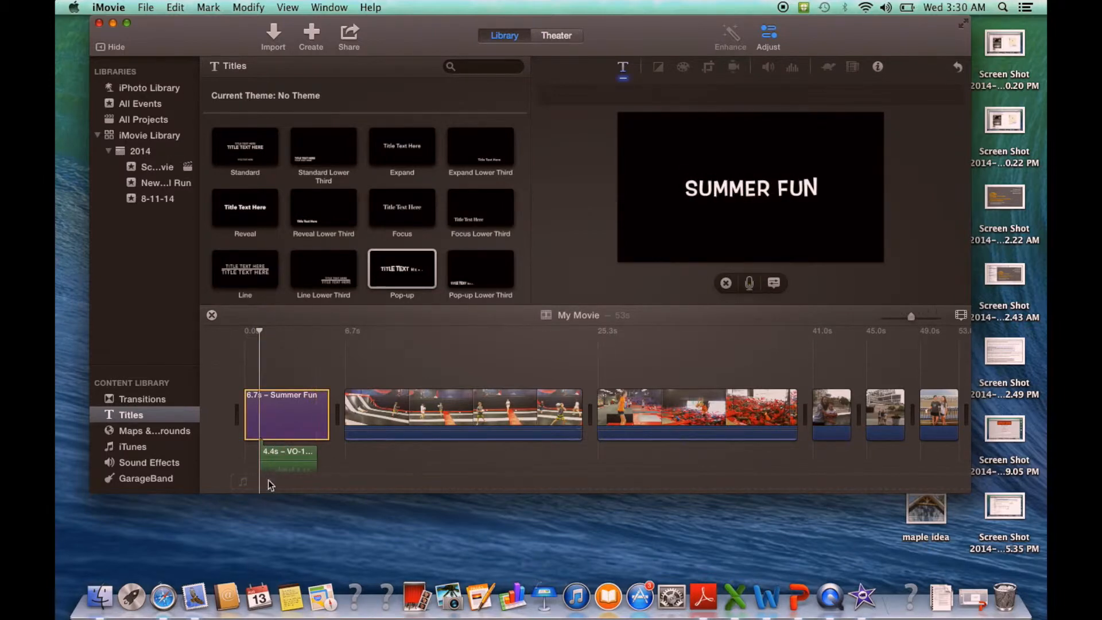
pyautogui.click(281, 460)
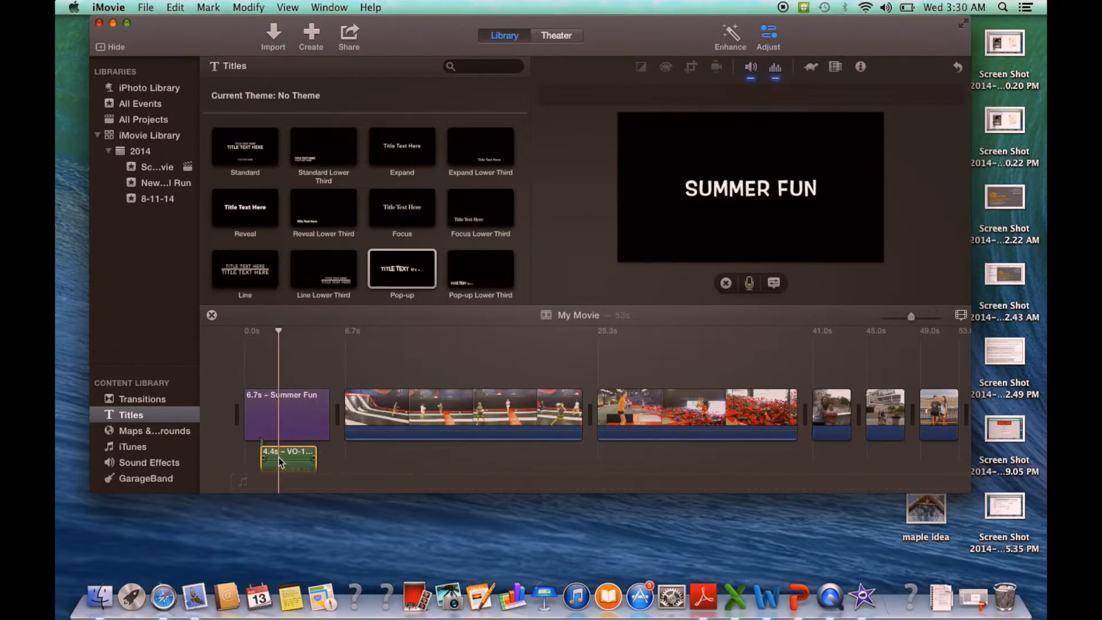
pyautogui.press('Delete')
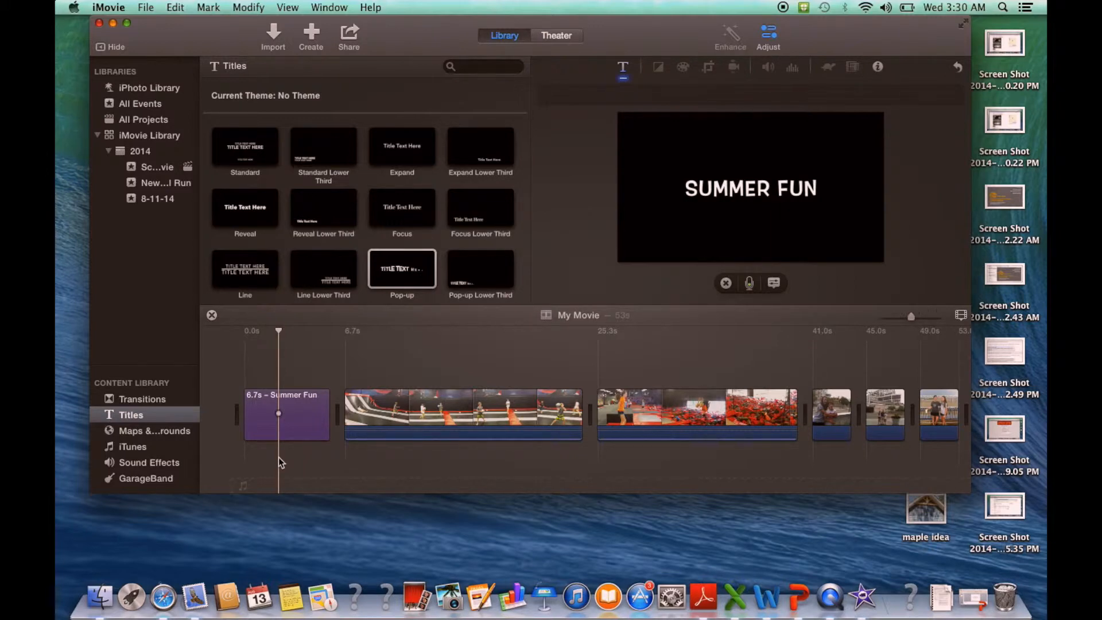
# Record a voiceover of about 3.8 s starting near the beginning of the SUMMER FUN title
pyautogui.click(265, 417)
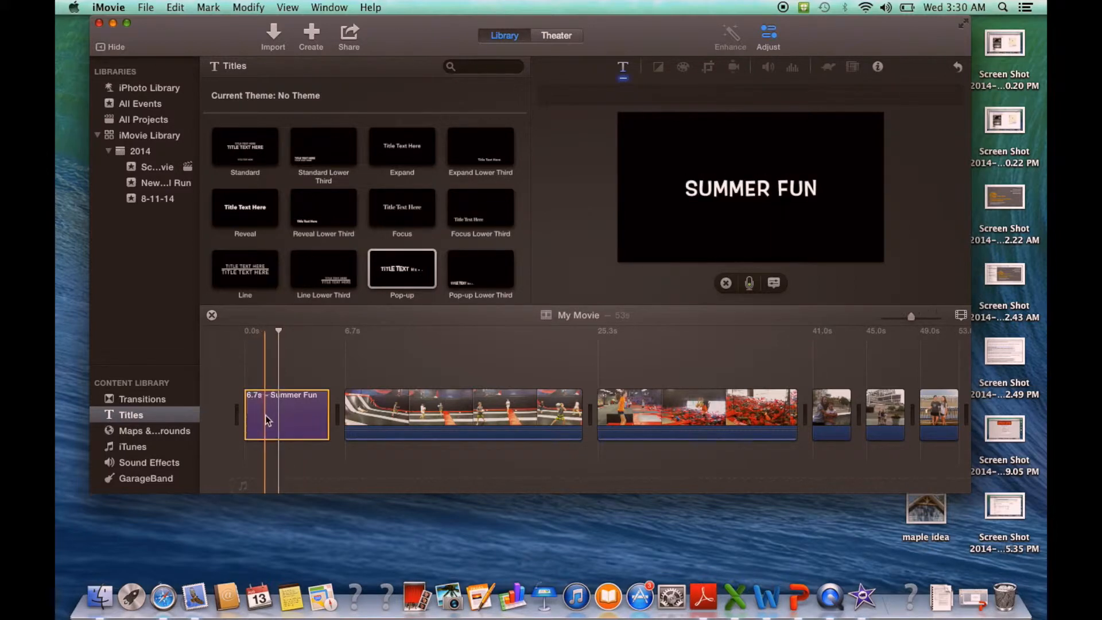
pyautogui.click(749, 284)
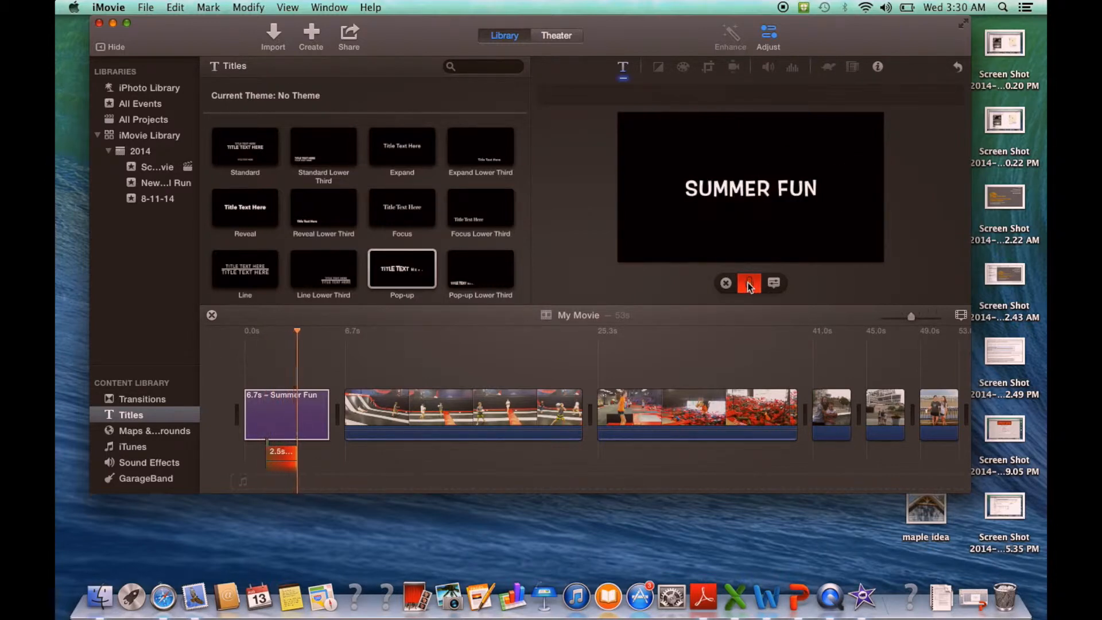
pyautogui.click(749, 284)
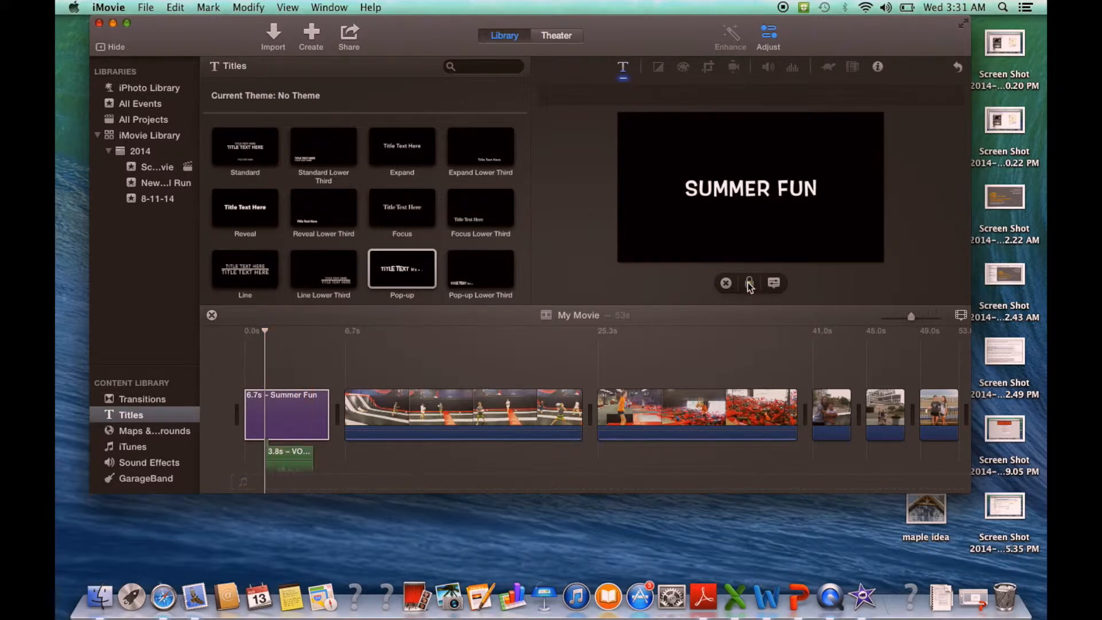
pyautogui.scroll(-1, 340, 473)
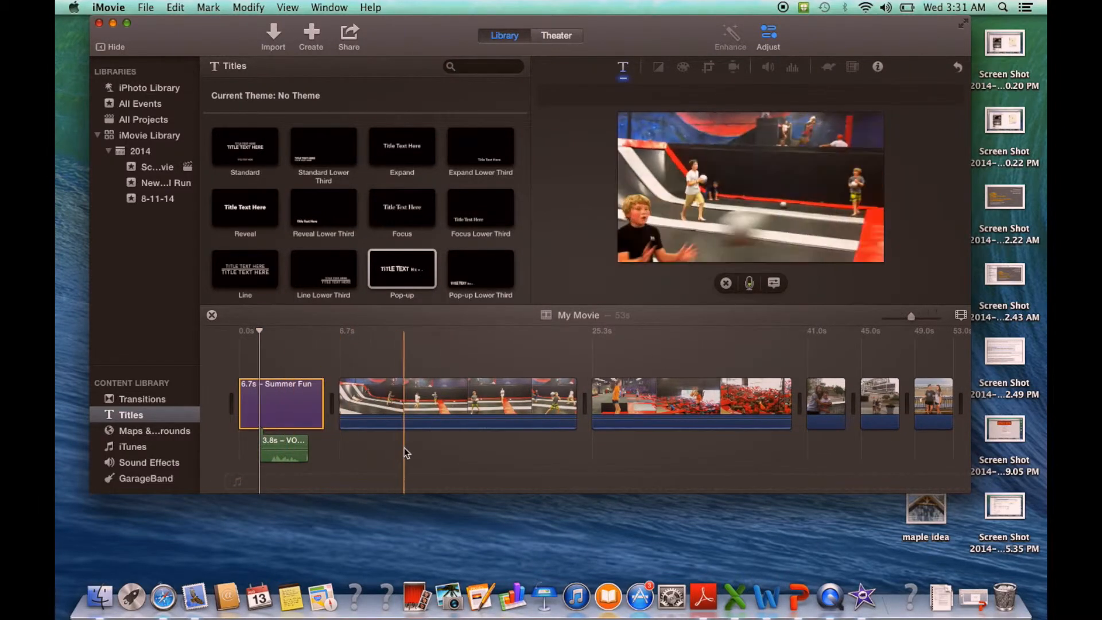
pyautogui.scroll(-1, 601, 402)
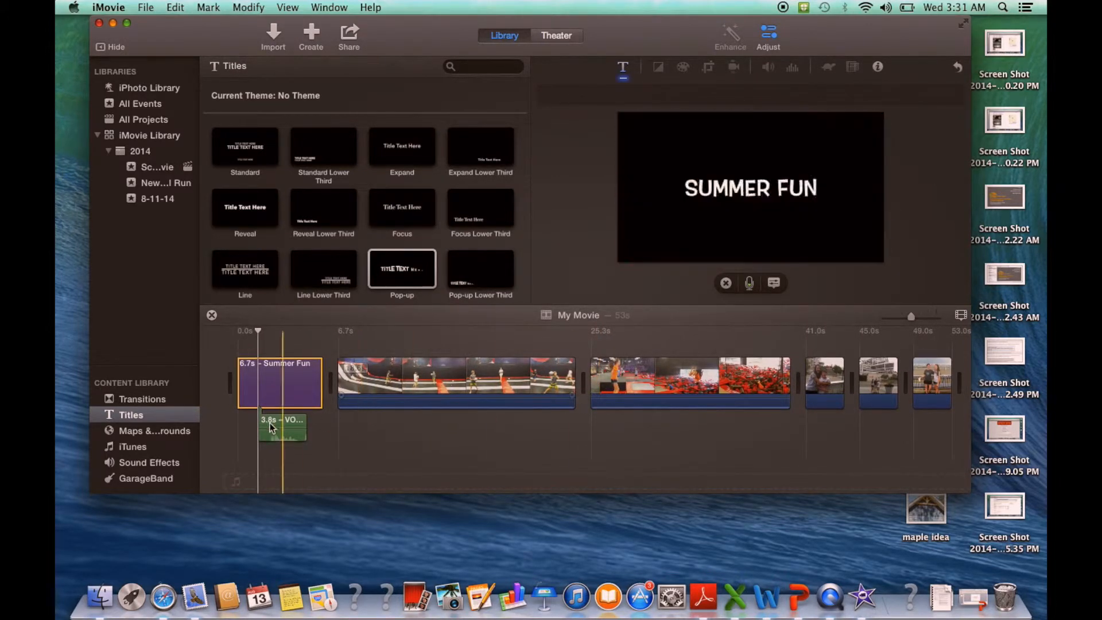
# Browse the iTunes and Sound Effects audio, preview the Soaring jingle and lower the system volume
pyautogui.click(131, 446)
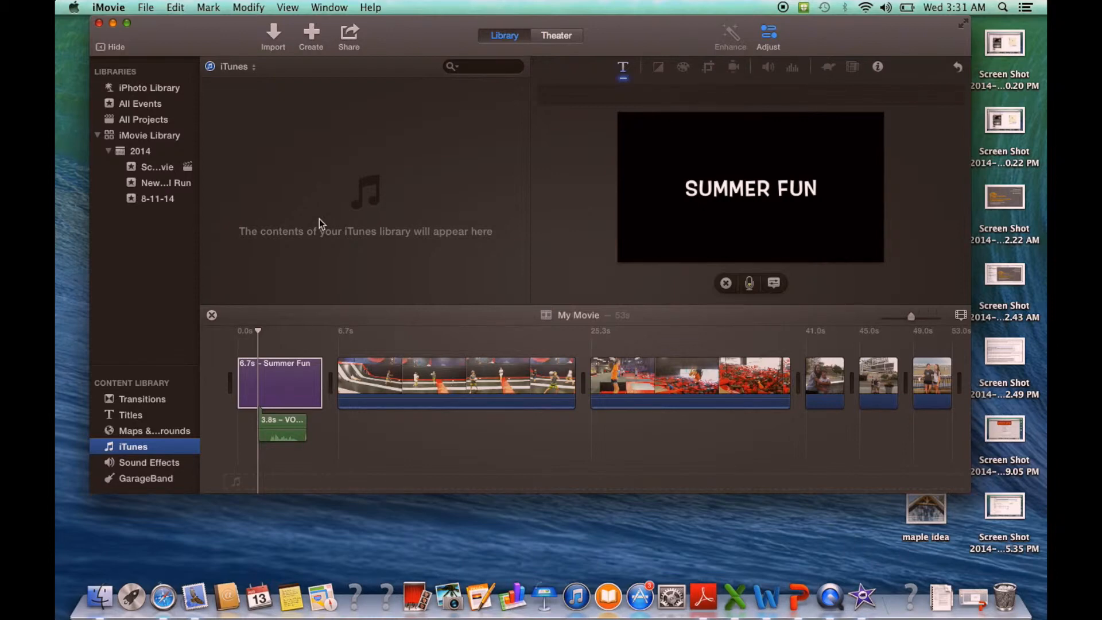
pyautogui.click(130, 462)
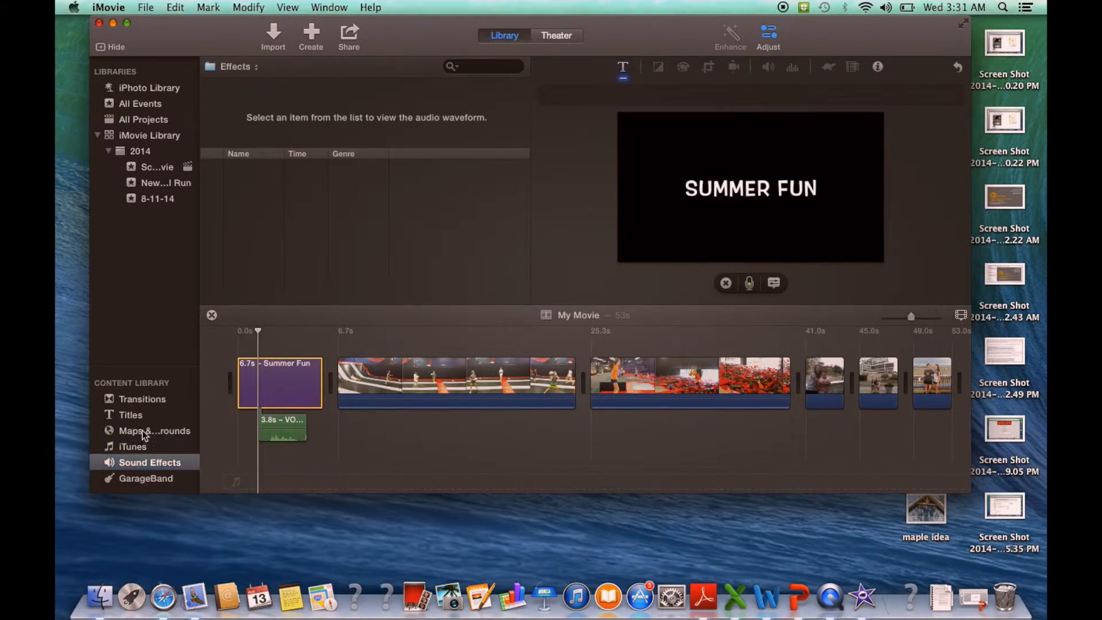
pyautogui.scroll(-10, 306, 242)
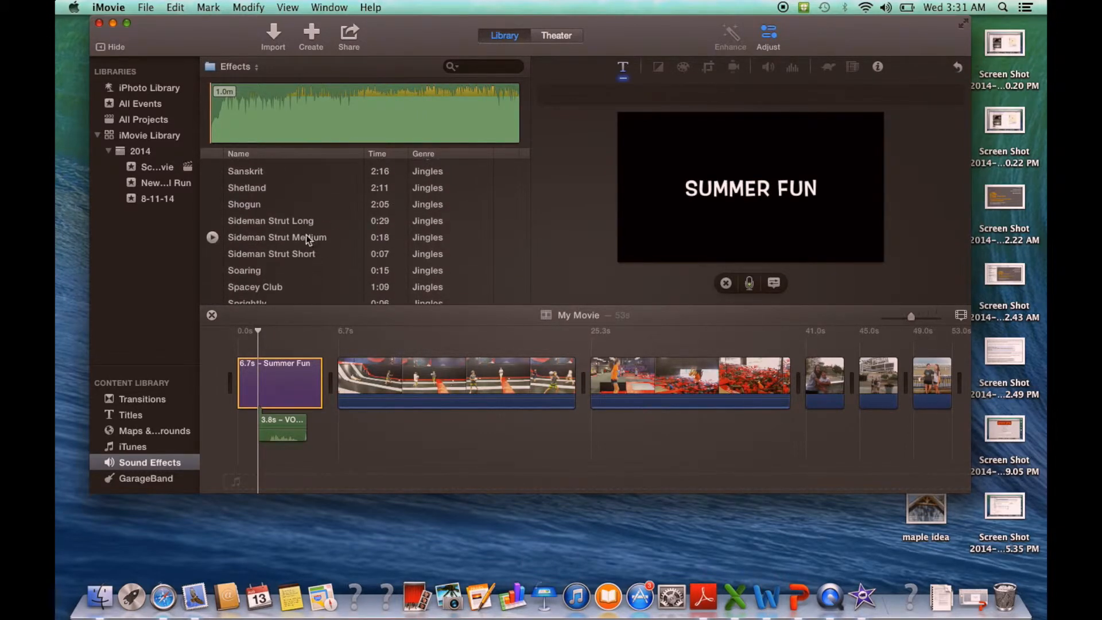
pyautogui.scroll(-1, 295, 254)
pyautogui.click(257, 256)
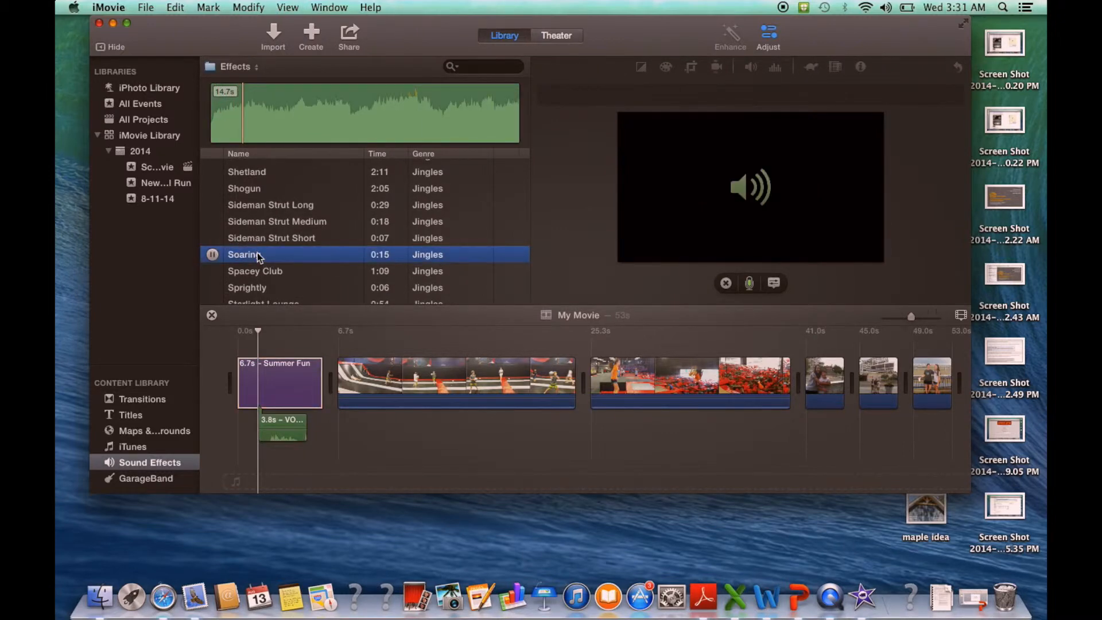
pyautogui.press('XF86AudioRaiseVolume')
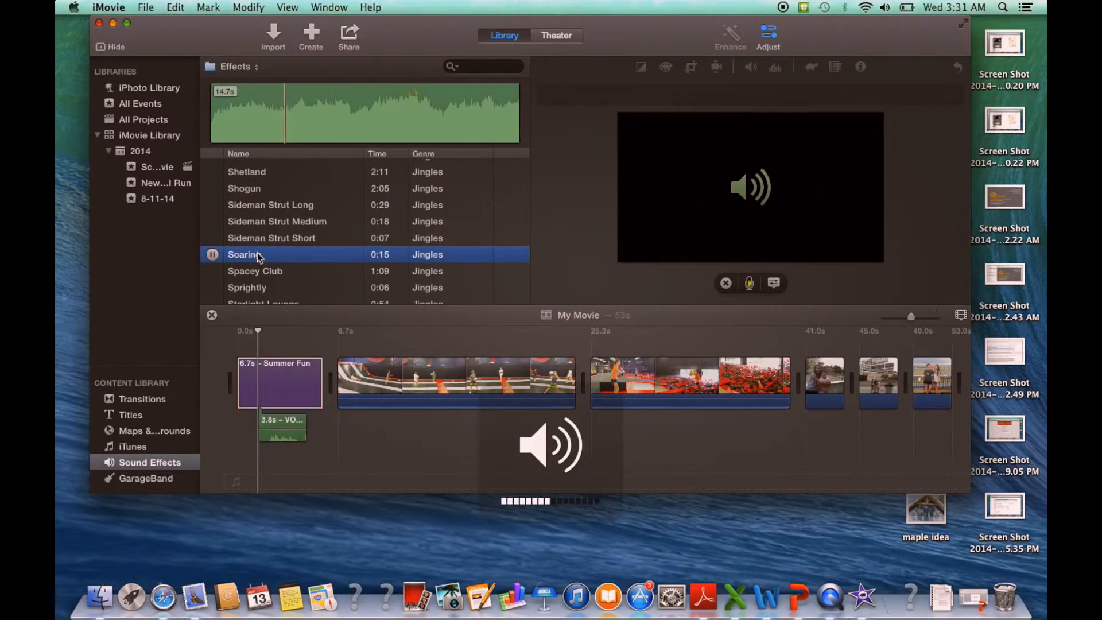
pyautogui.press('XF86AudioLowerVolume')
pyautogui.press('XF86AudioLowerVolume')
pyautogui.press('XF86AudioLowerVolume')
pyautogui.press('XF86AudioLowerVolume')
pyautogui.press('XF86AudioLowerVolume')
pyautogui.press('XF86AudioLowerVolume')
# Preview the Spacey Club jingle and add it as background music from the start of the movie
pyautogui.click(257, 271)
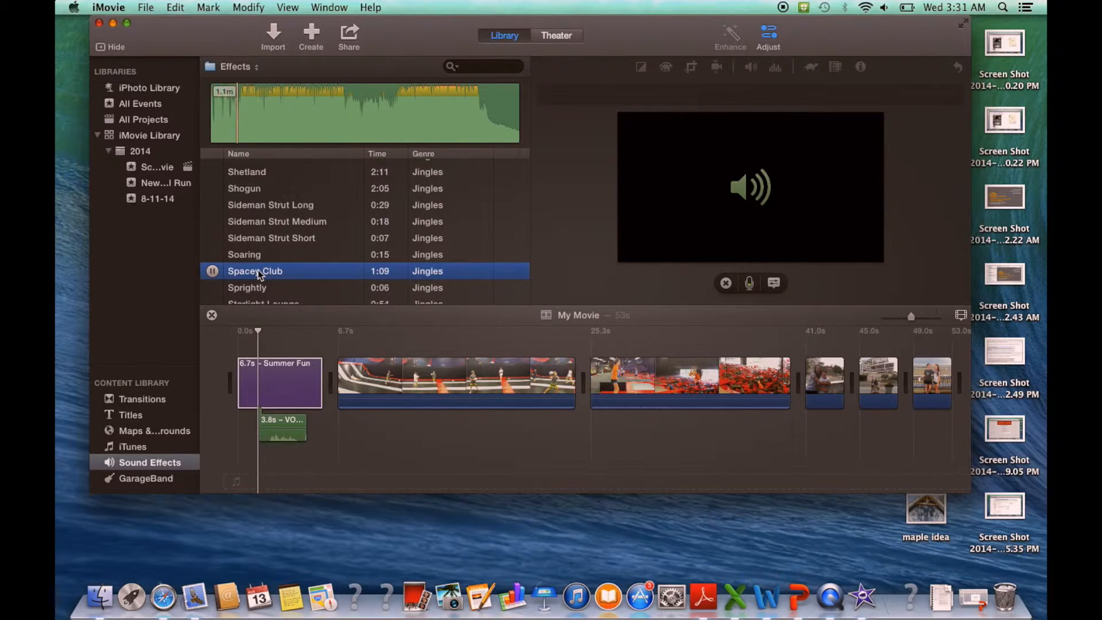
pyautogui.moveTo(213, 273); pyautogui.dragTo(235, 482)
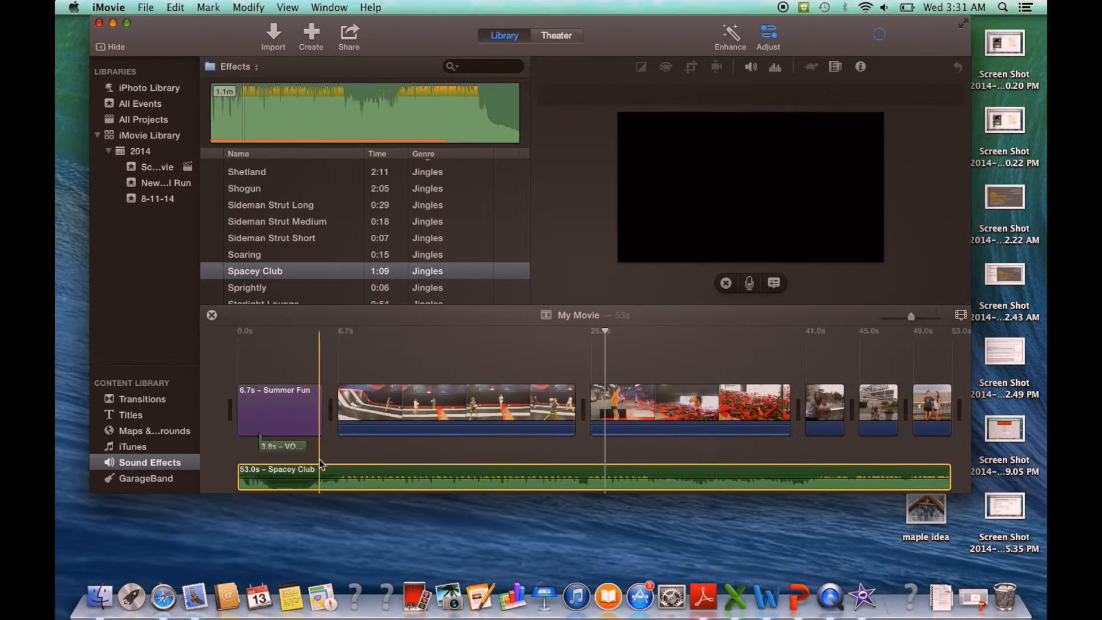
# Raise the voiceover clip's volume to 400%, keeping the volume of other clips lowered
pyautogui.click(288, 447)
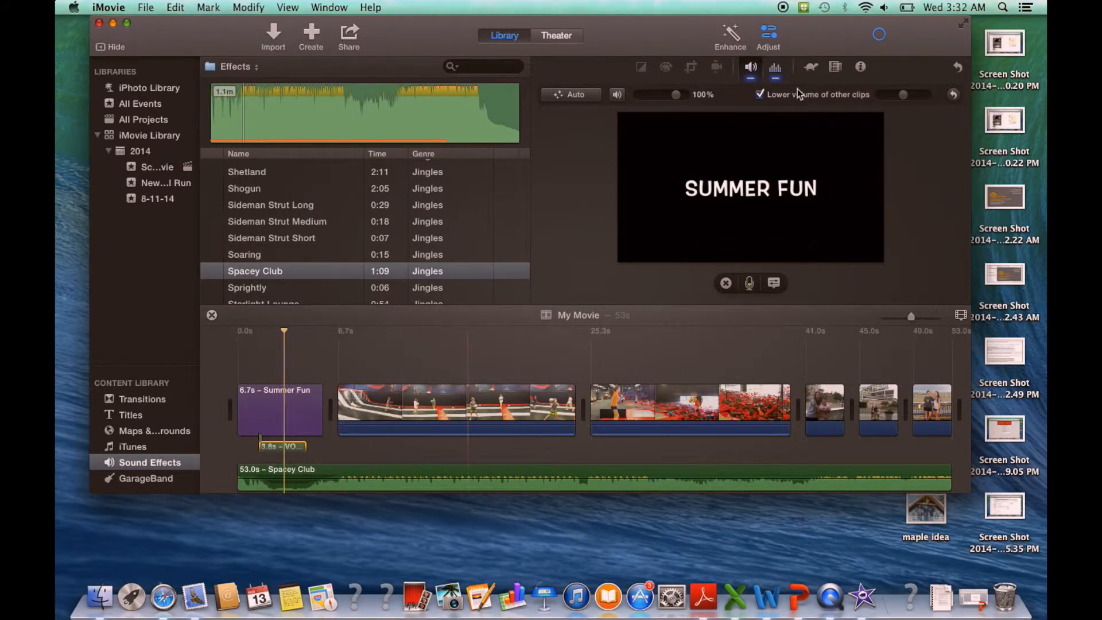
pyautogui.click(751, 68)
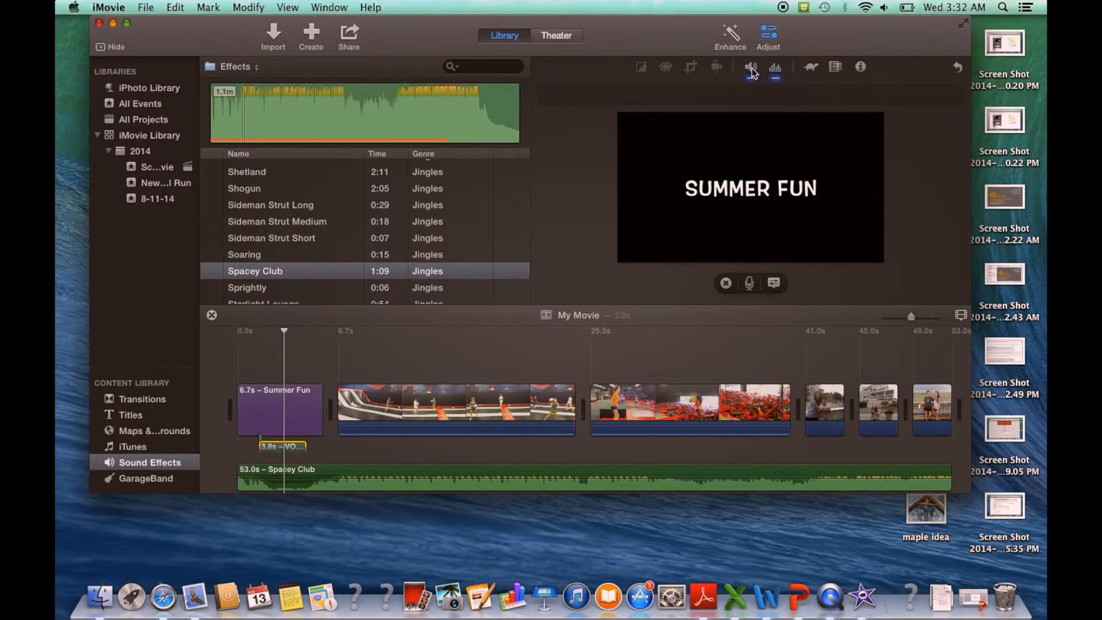
pyautogui.click(751, 68)
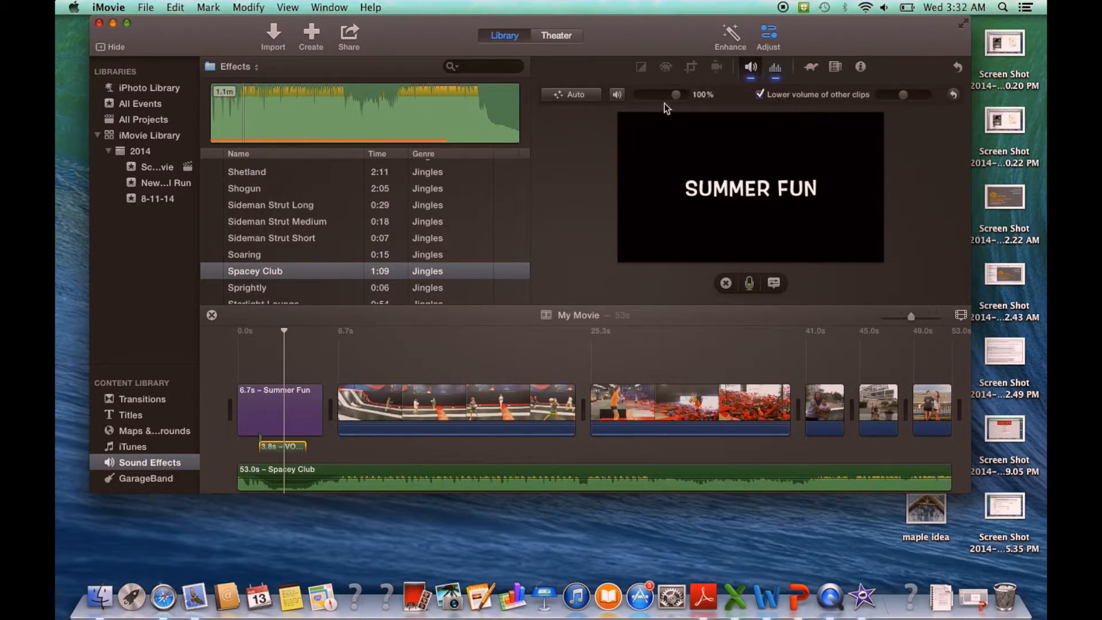
pyautogui.moveTo(676, 100); pyautogui.dragTo(693, 102)
# Try to adjust the end point of the Spacey Club background music at the end of the movie
pyautogui.hscroll(3, 275, 491)
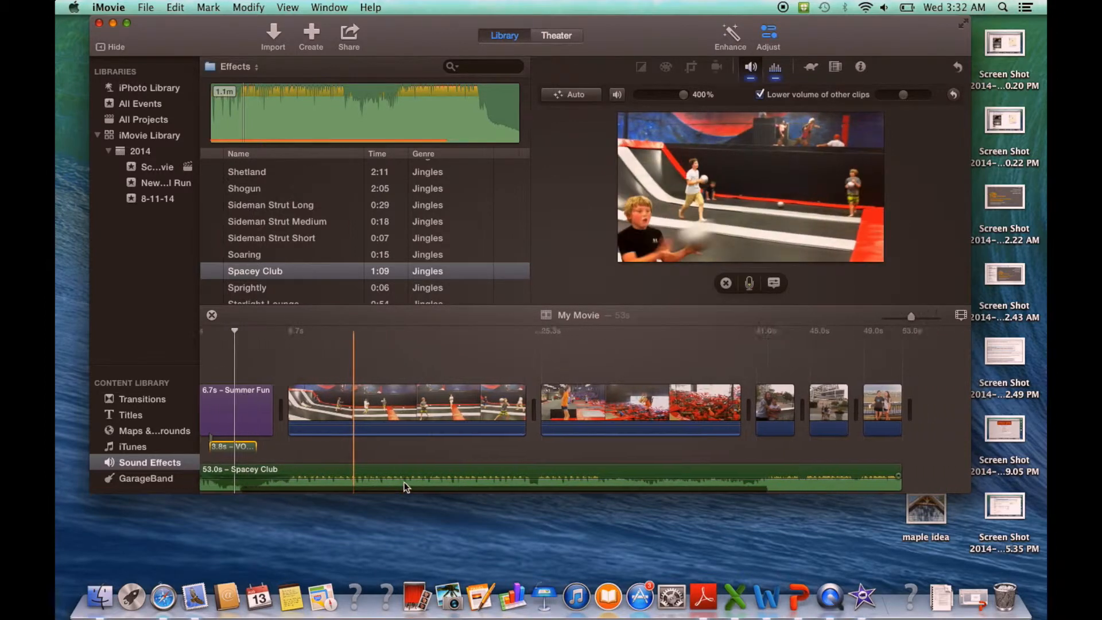
pyautogui.hscroll(-3, 288, 487)
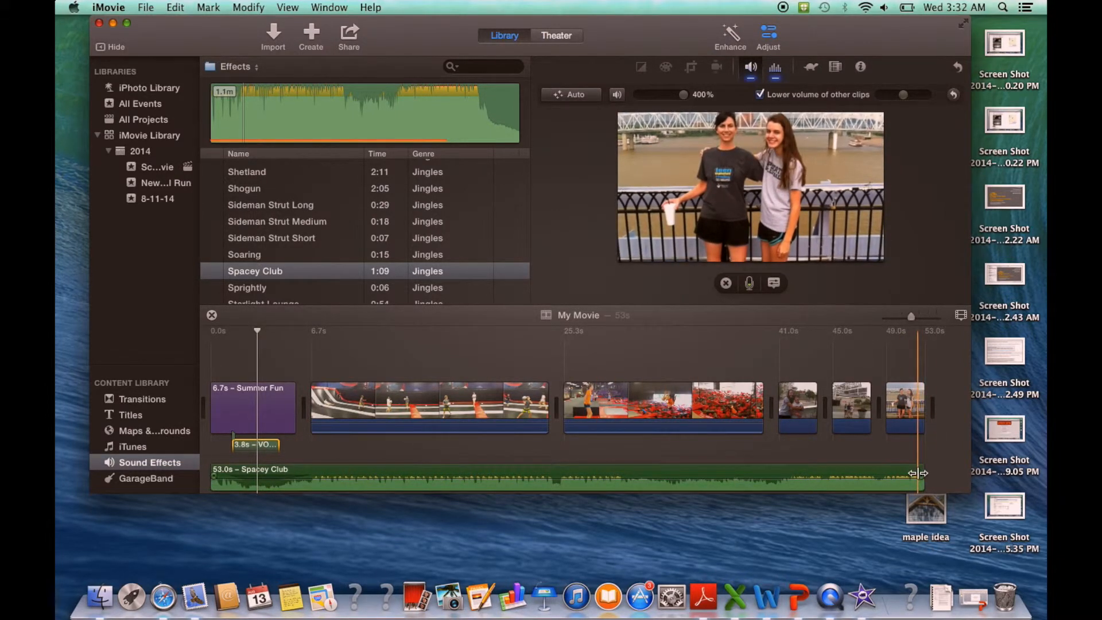
pyautogui.moveTo(917, 472); pyautogui.dragTo(924, 477)
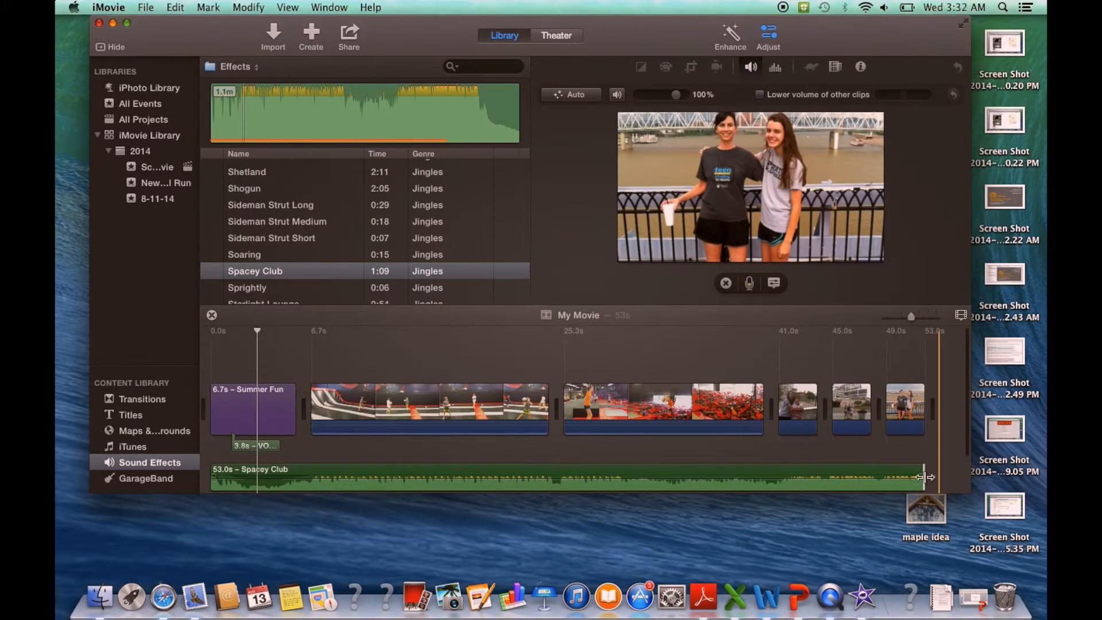
pyautogui.click(921, 477)
pyautogui.moveTo(921, 477); pyautogui.dragTo(897, 480)
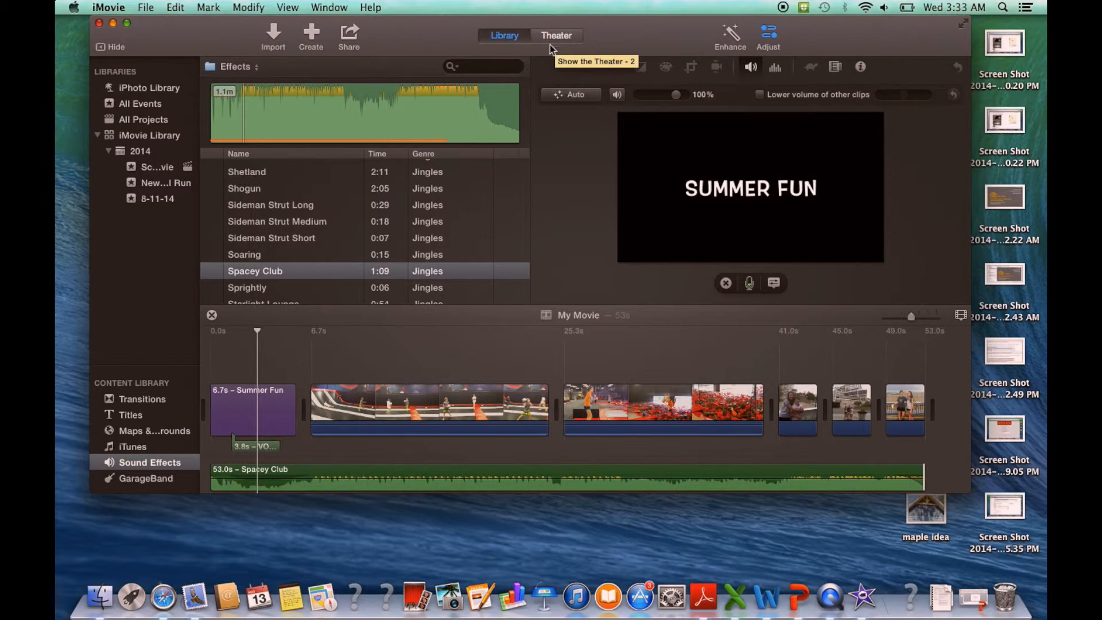
# Export the movie as a 720p HD file named Summer Fun in Documents, also adding it to the Theater
pyautogui.click(349, 40)
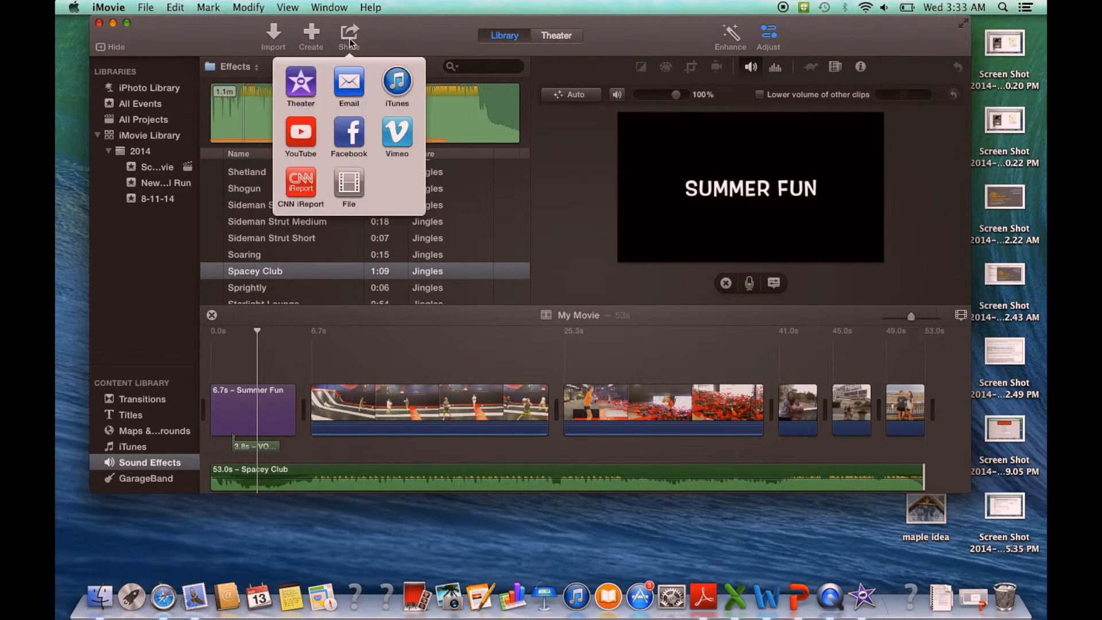
pyautogui.click(353, 183)
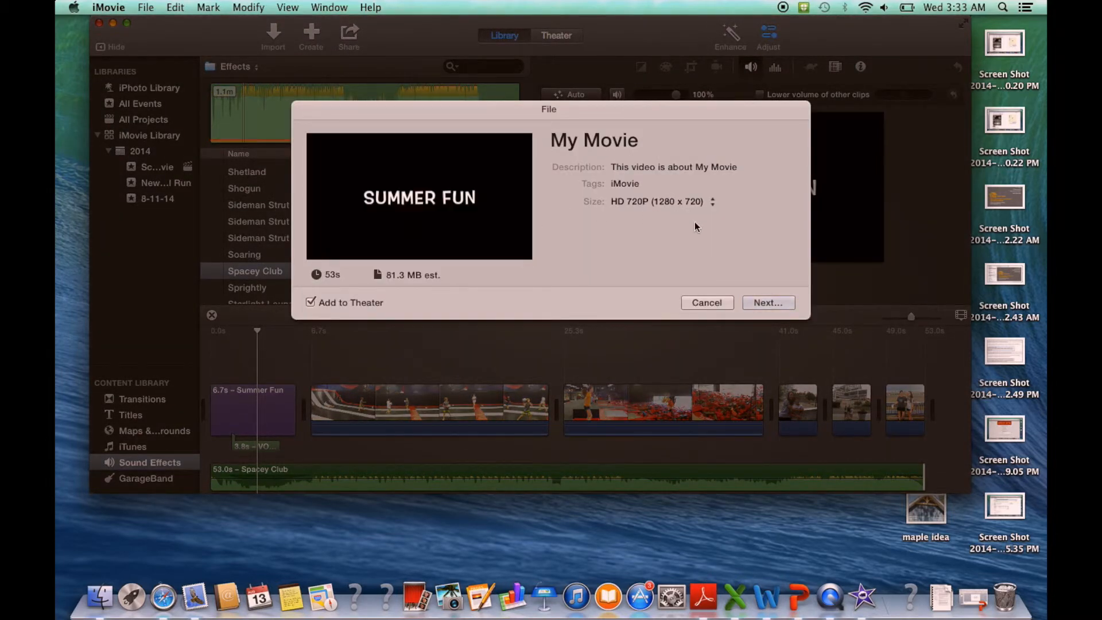
pyautogui.click(767, 302)
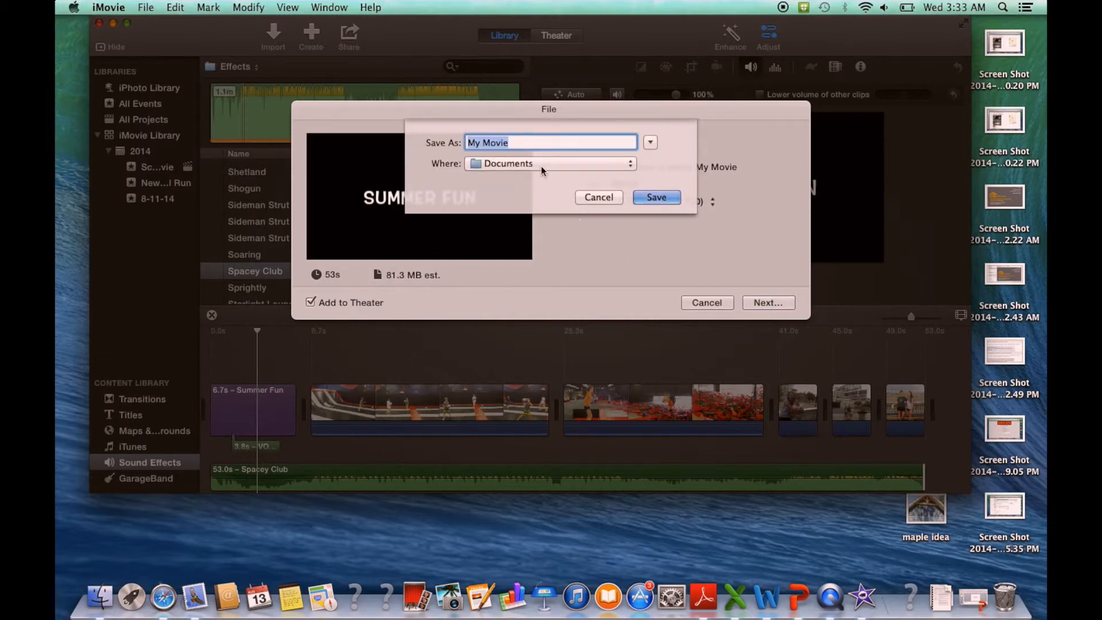
pyautogui.write('Summer Fun')
pyautogui.click(656, 199)
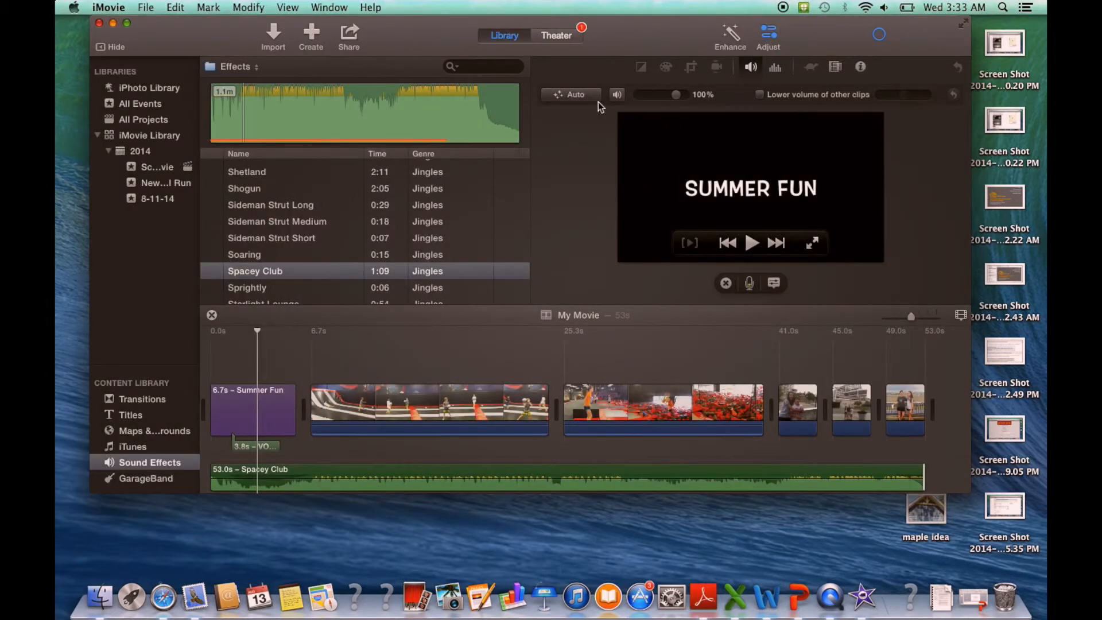
# Play the shared My Movie full screen in the Theater and raise the system volume
pyautogui.click(550, 38)
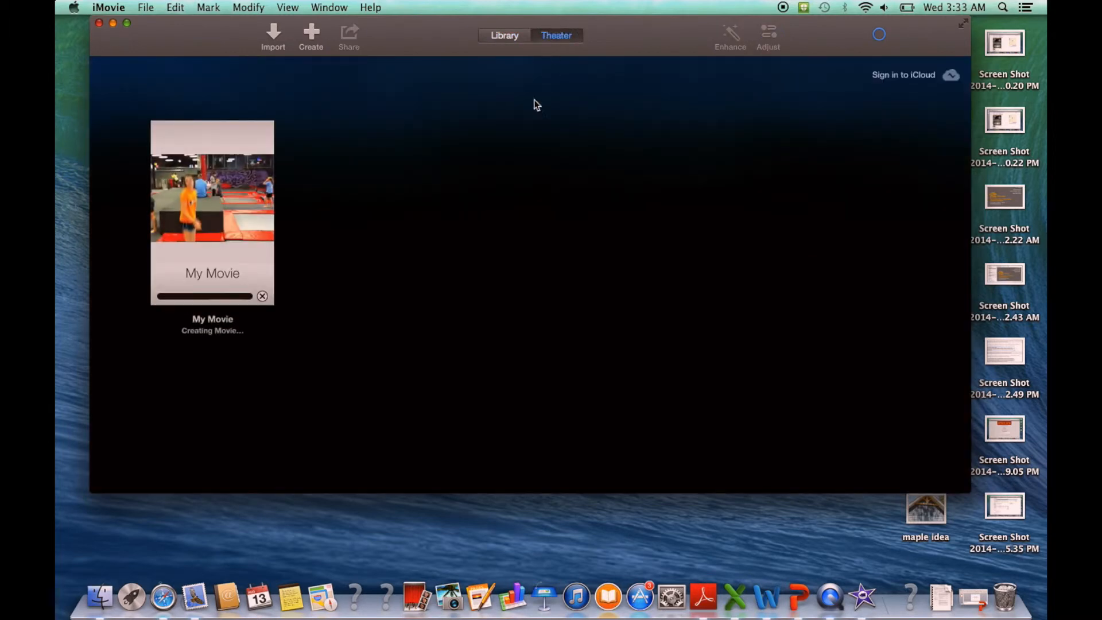
pyautogui.click(212, 213)
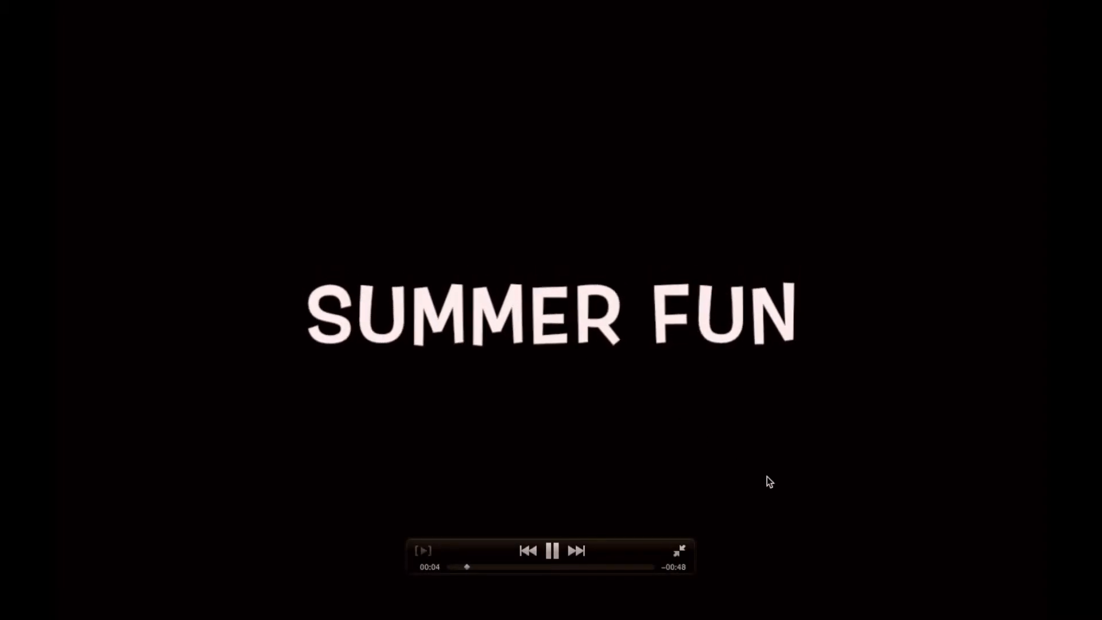
pyautogui.press('XF86AudioRaiseVolume')
pyautogui.press('XF86AudioRaiseVolume')
pyautogui.press('XF86AudioRaiseVolume')
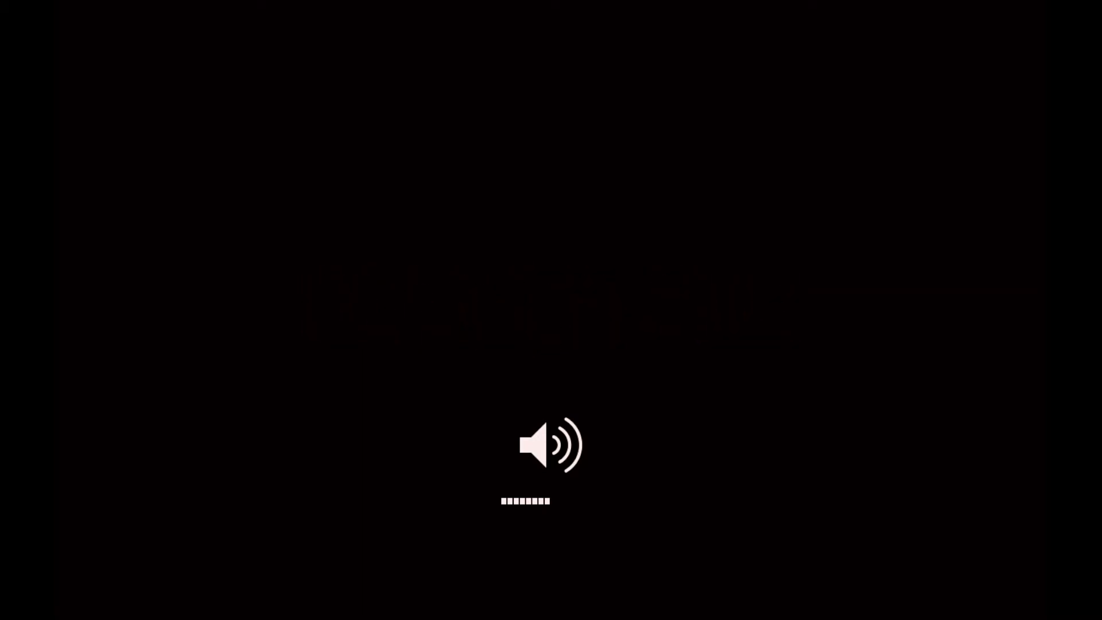